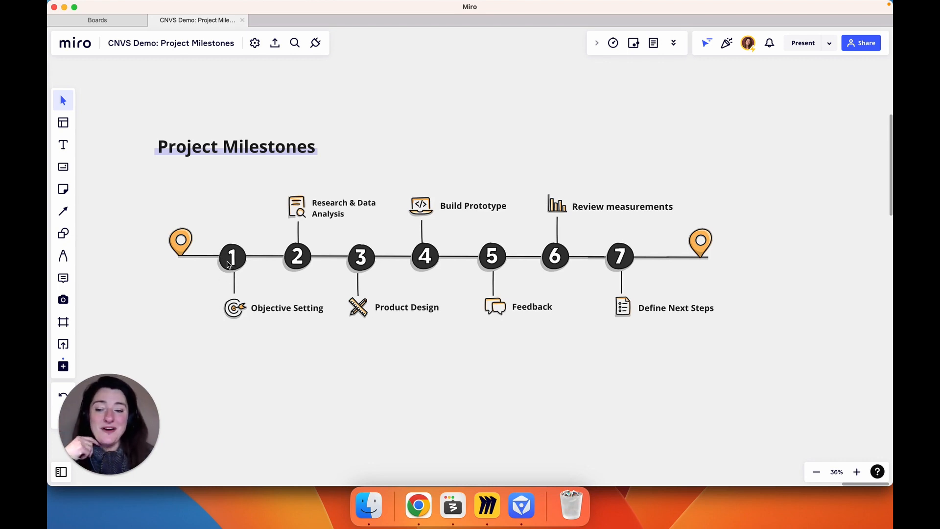
drag(231, 264, 239, 373)
drag(300, 265, 318, 383)
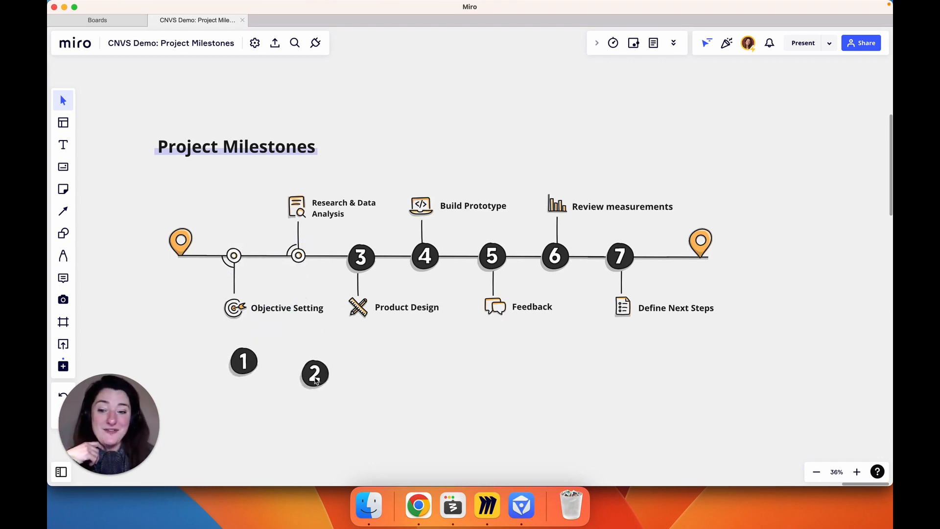
drag(358, 265, 367, 367)
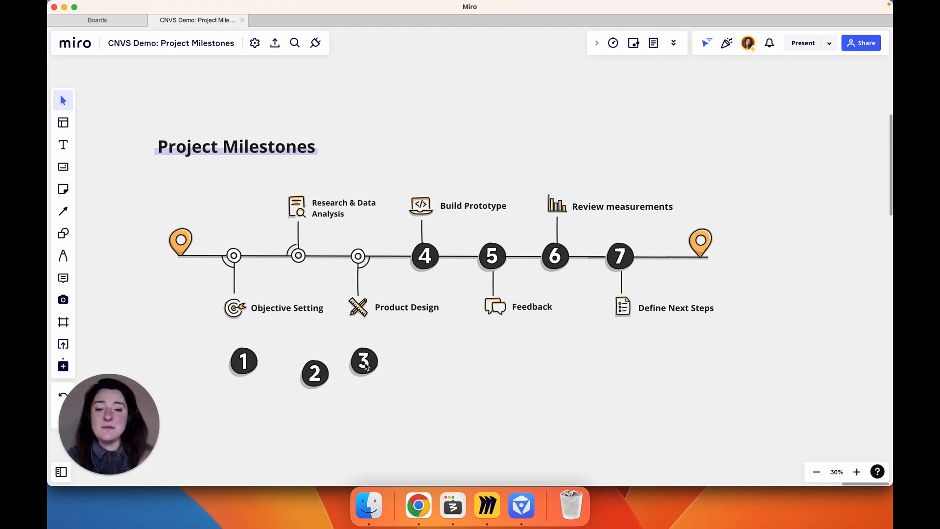
key(super+z)
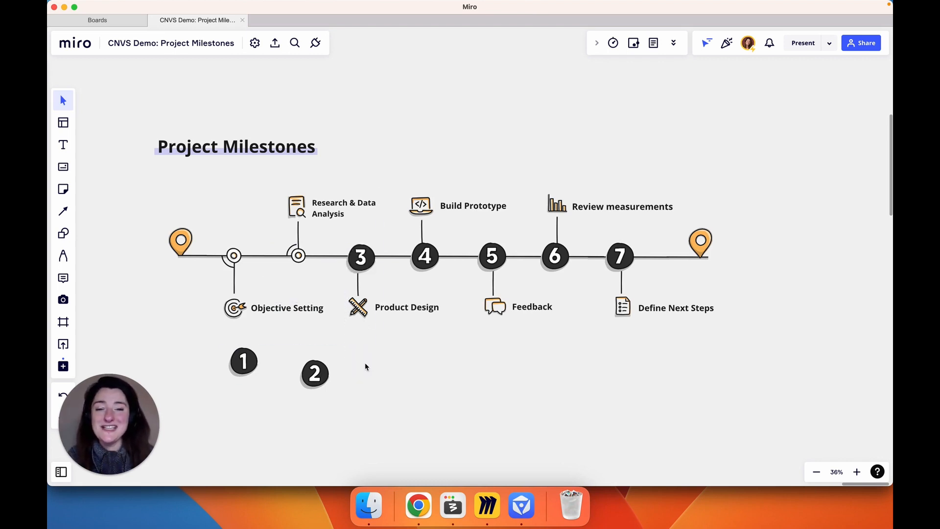
key(super+z)
key(super+z)
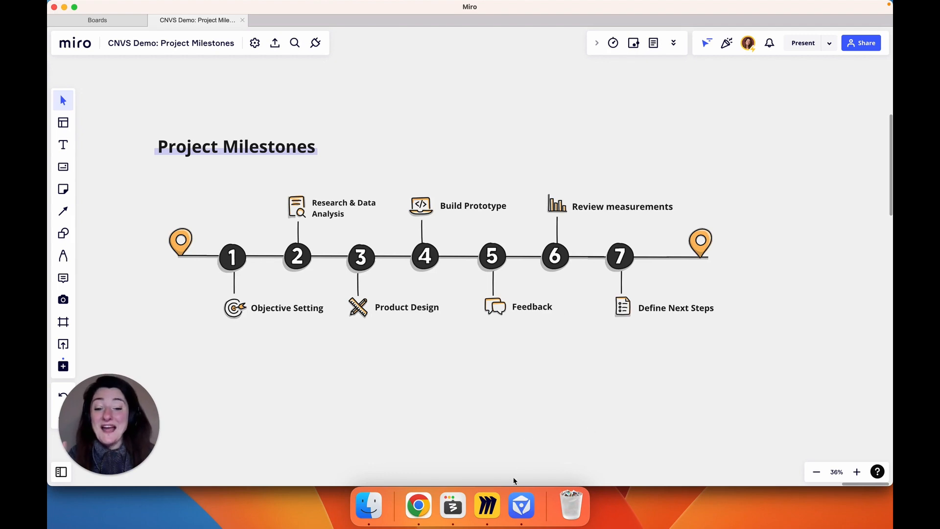
Step: Switch to Nucleo and add the Line Circle - 8 Items timeline from the CNVS Frameworks timelines set to the Miro board
click(521, 507)
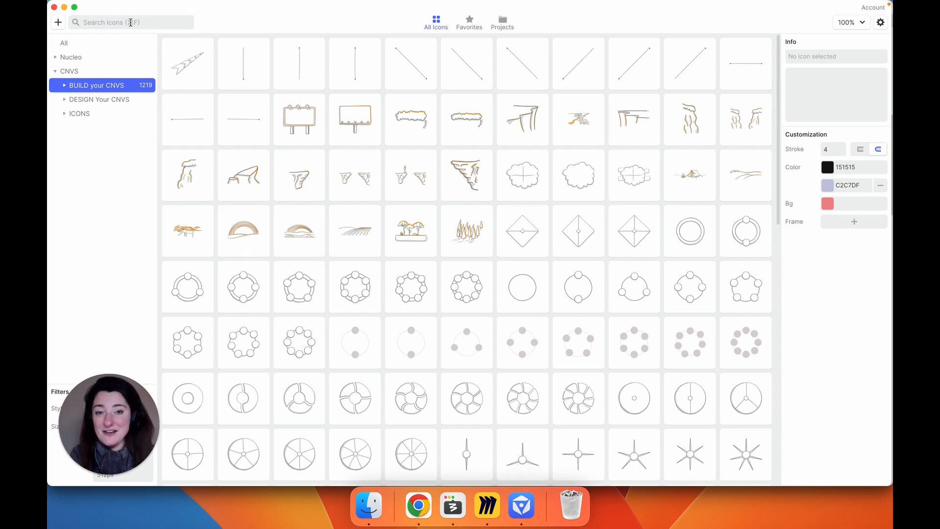
click(65, 87)
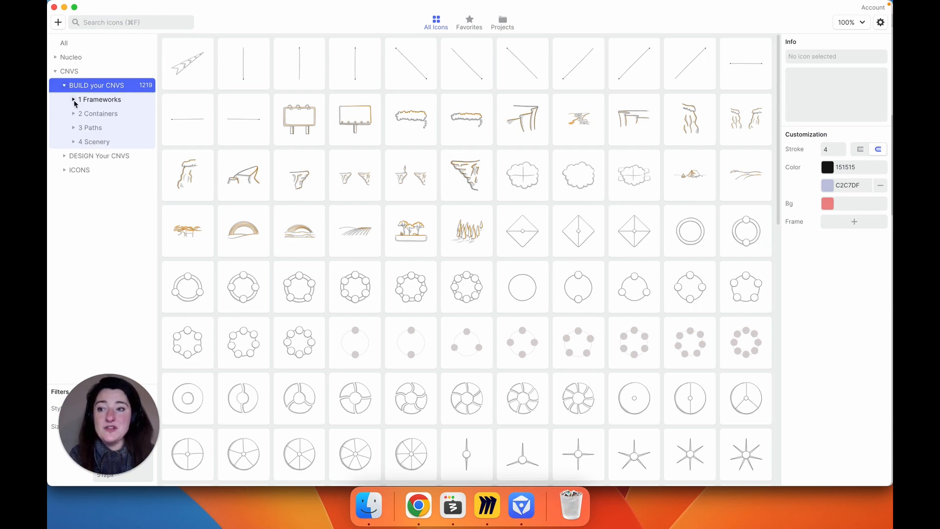
click(74, 100)
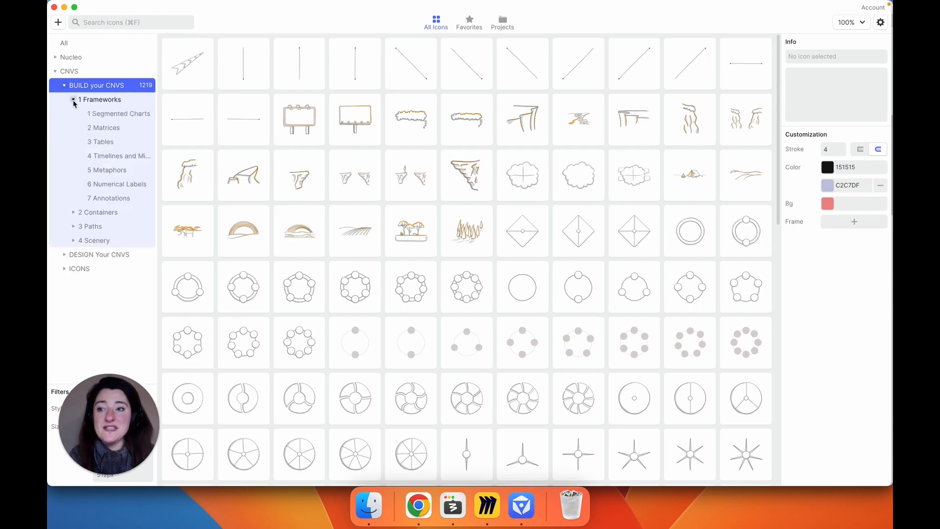
click(103, 157)
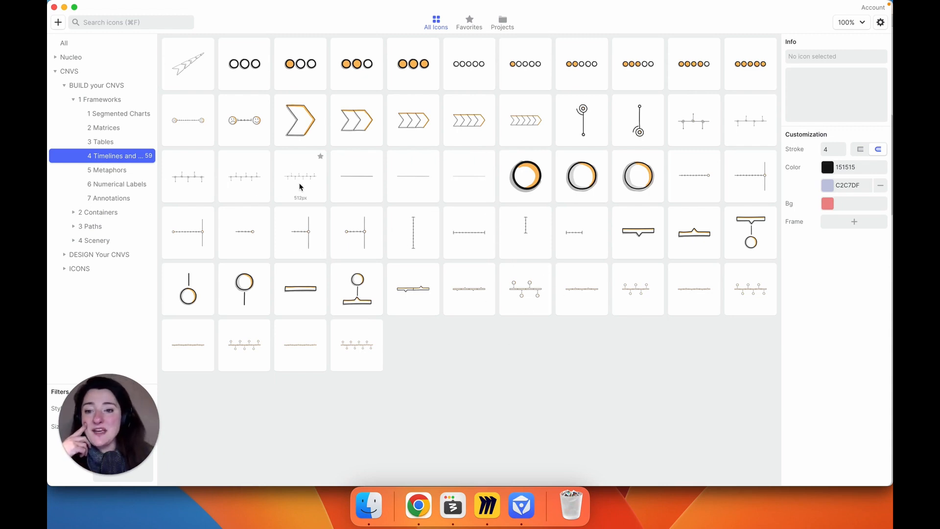
drag(300, 189, 588, 133)
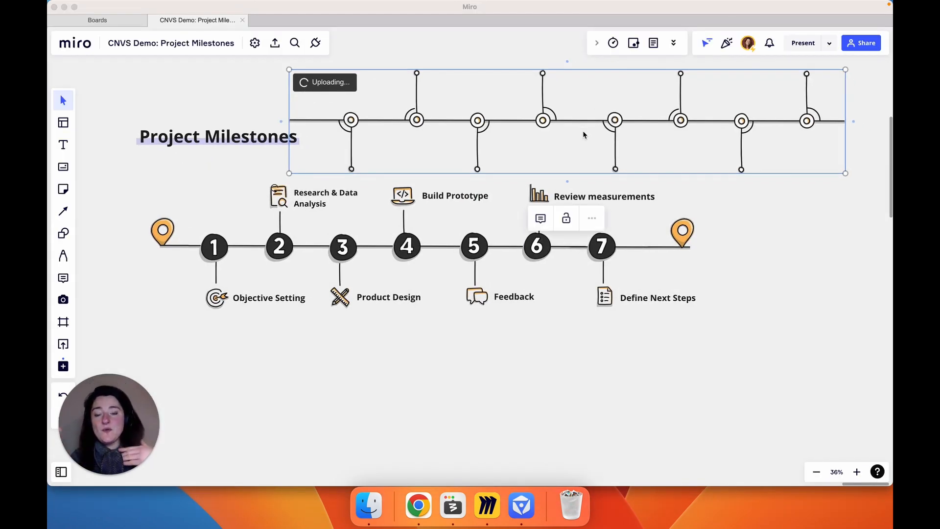
Step: Move the eight-item timeline to the empty board area to the right of the Project Milestones diagram
scroll(560, 147, right, 10)
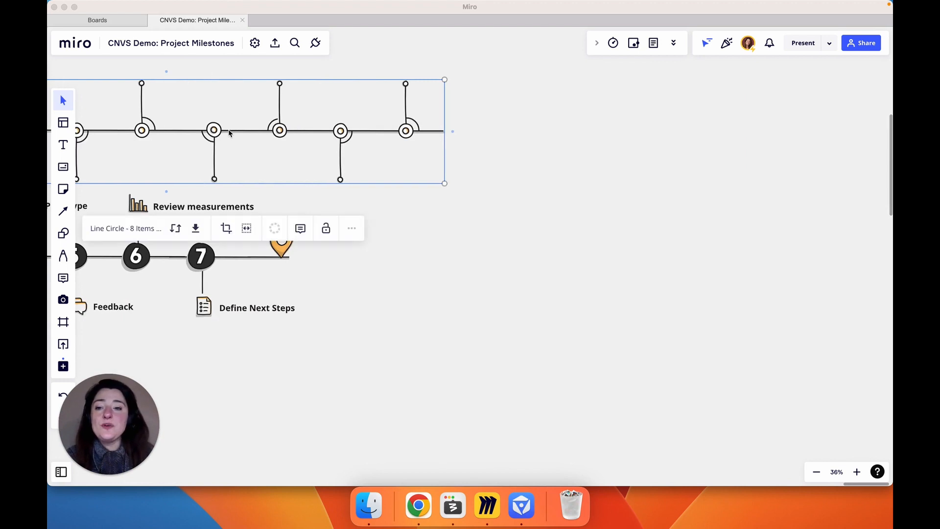
drag(149, 140, 634, 239)
scroll(634, 241, right, 3)
scroll(634, 243, right, 1)
drag(469, 222, 520, 233)
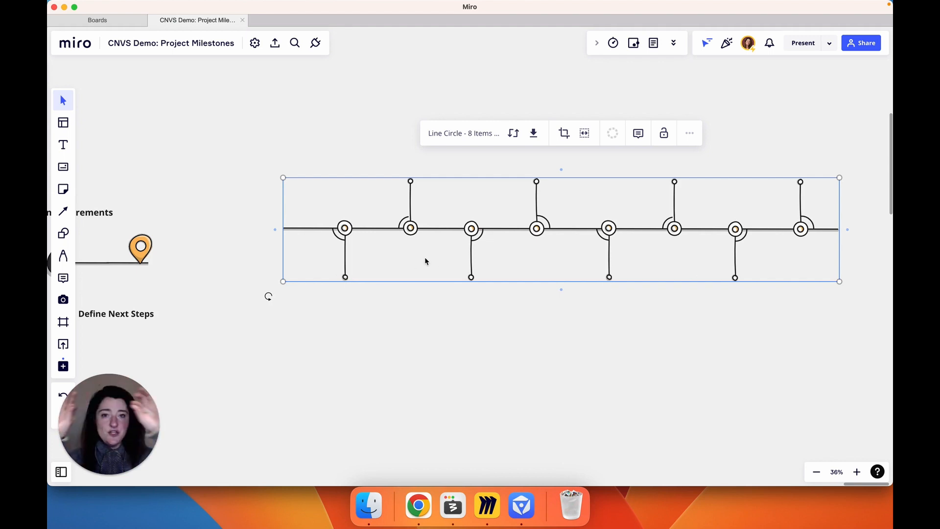
scroll(425, 261, right, 2)
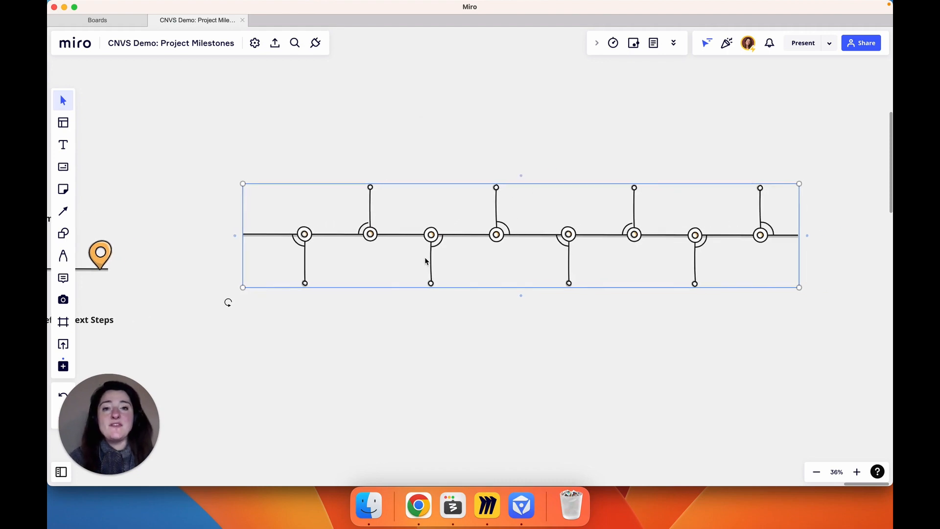
scroll(425, 261, left, 10)
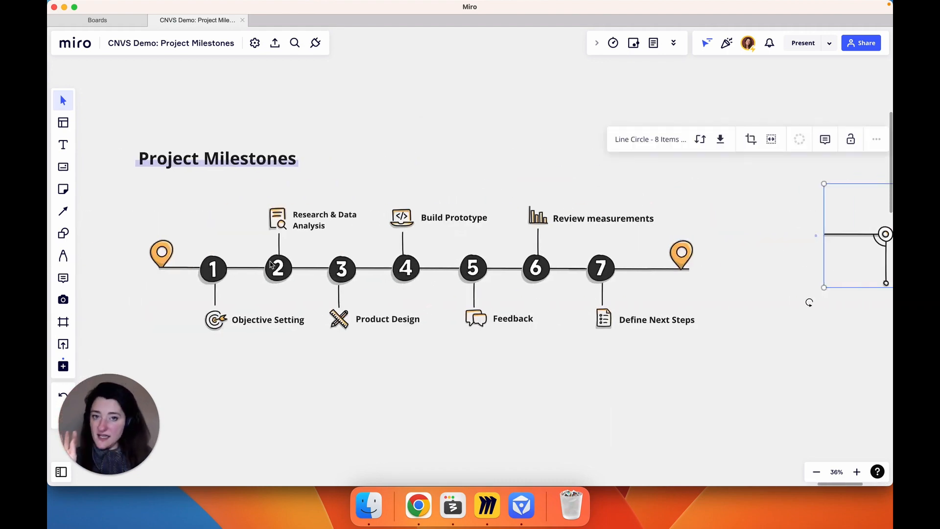
scroll(297, 249, up, 3)
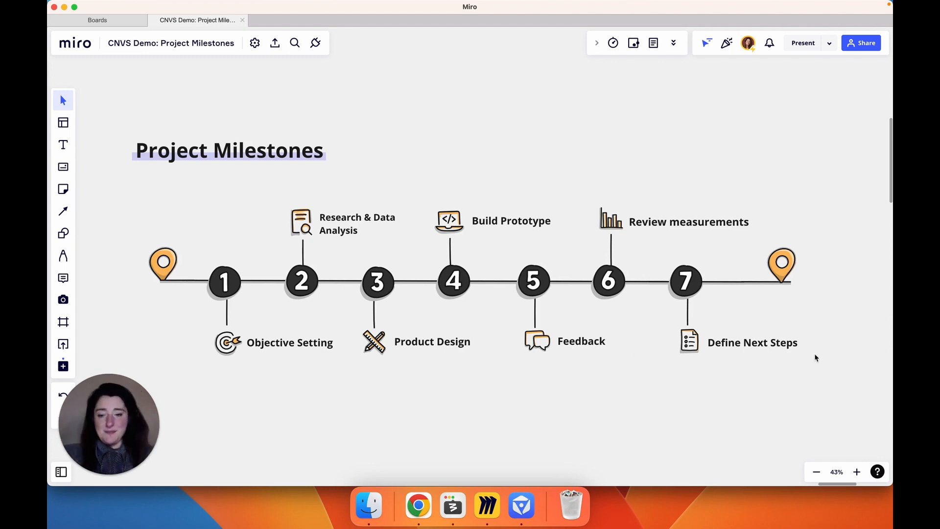
scroll(815, 353, right, 15)
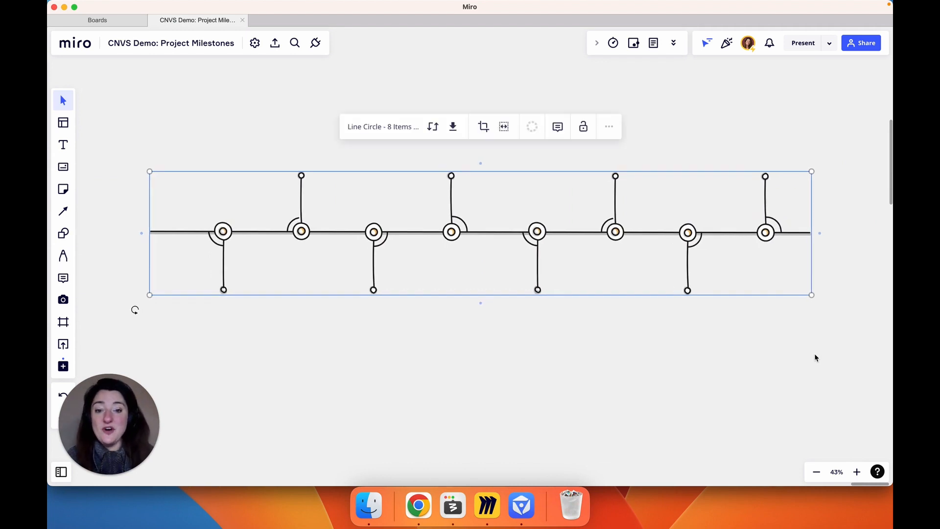
click(671, 420)
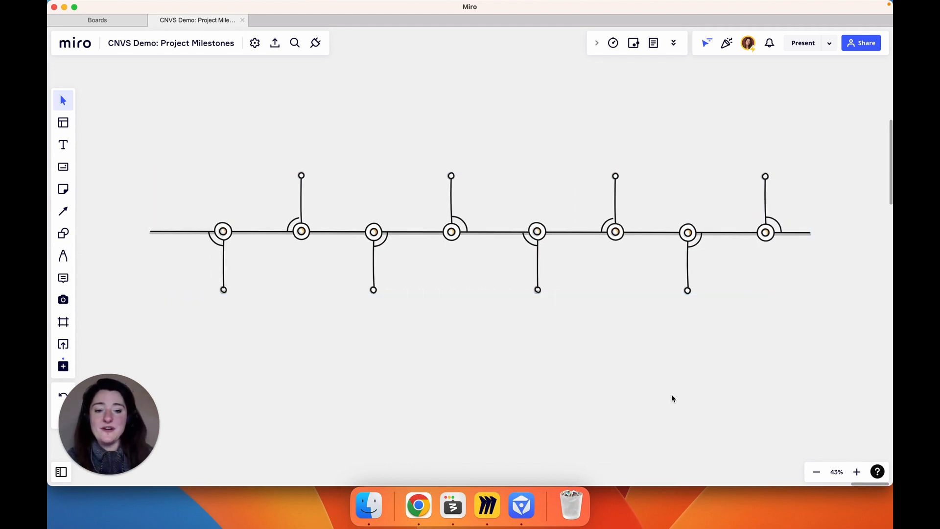
scroll(672, 398, left, 3)
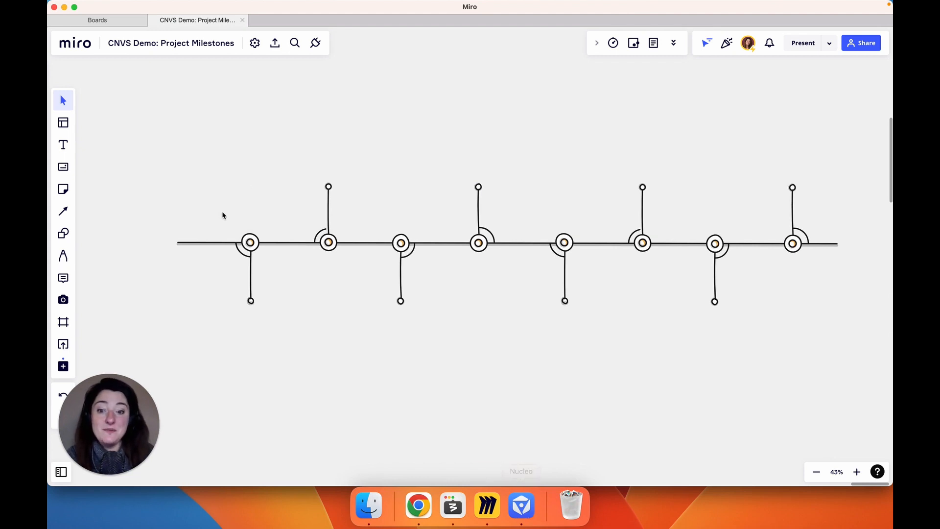
Step: Switch to Nucleo and search the whole CNVS set for "number", browsing the available number styles
click(525, 513)
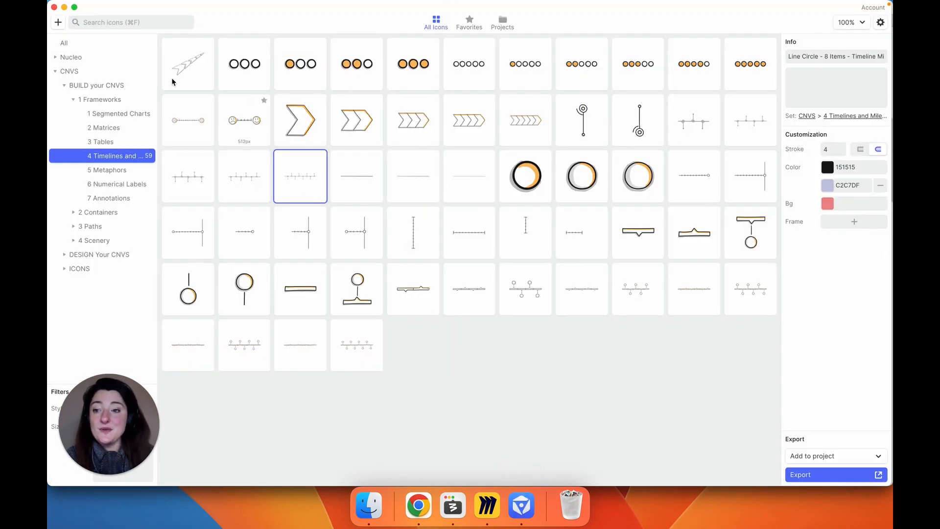
click(76, 72)
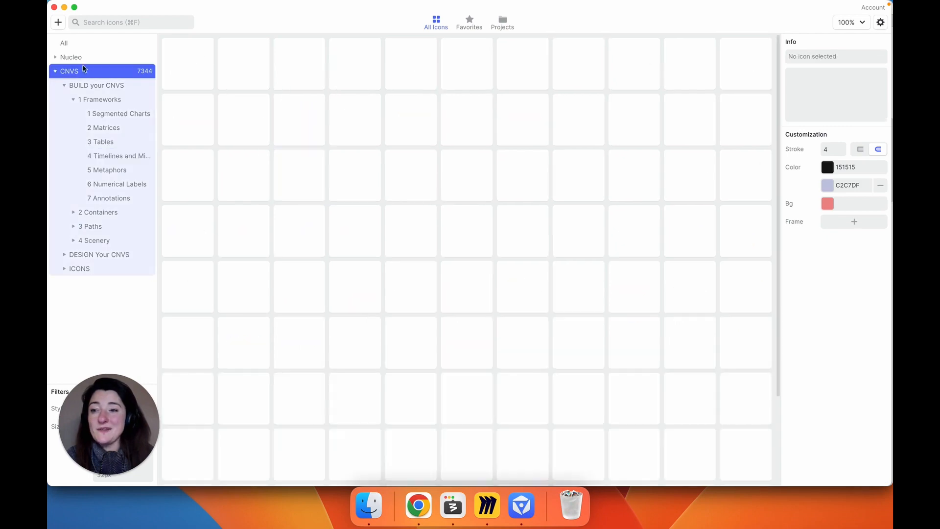
click(101, 23)
text(number)
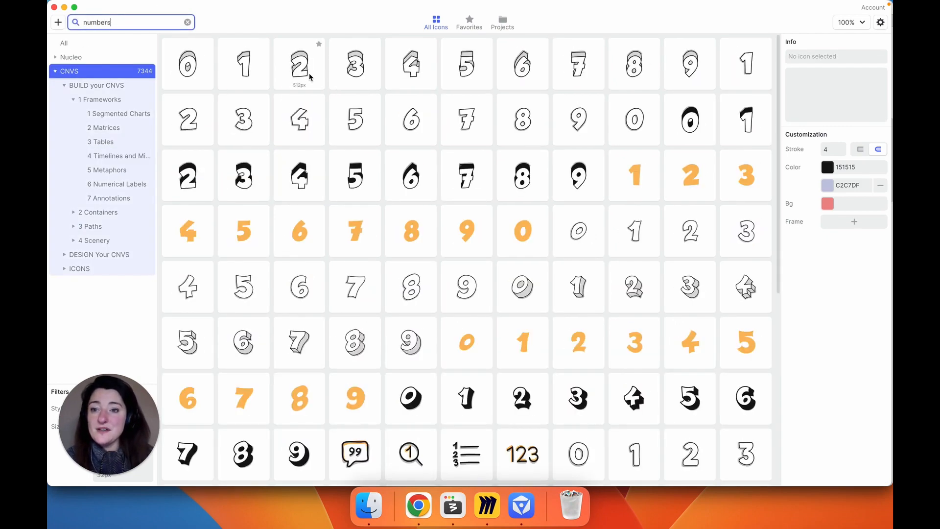
text(s)
key(BackSpace)
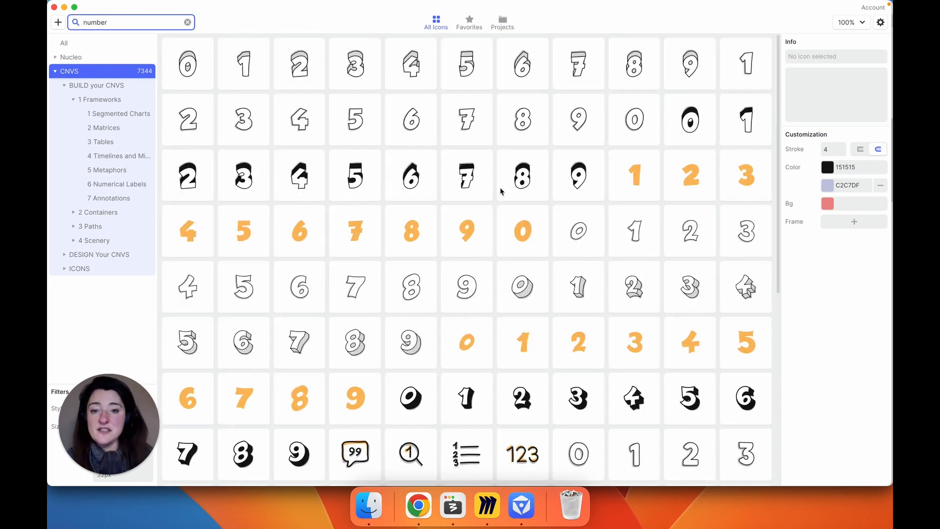
scroll(492, 241, down, 10)
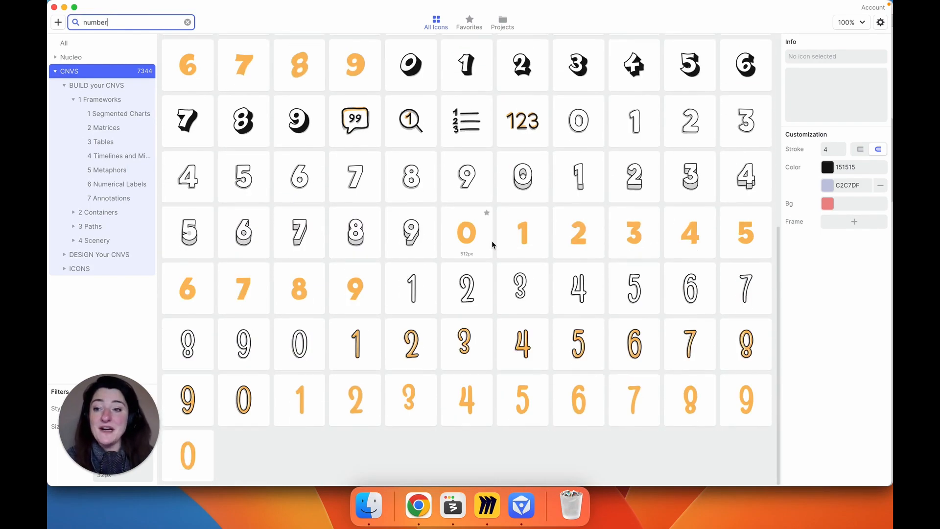
scroll(491, 240, up, 10)
Step: Search the CNVS set for "label" and select the orange circle number labels 1 through 8
key(super+a)
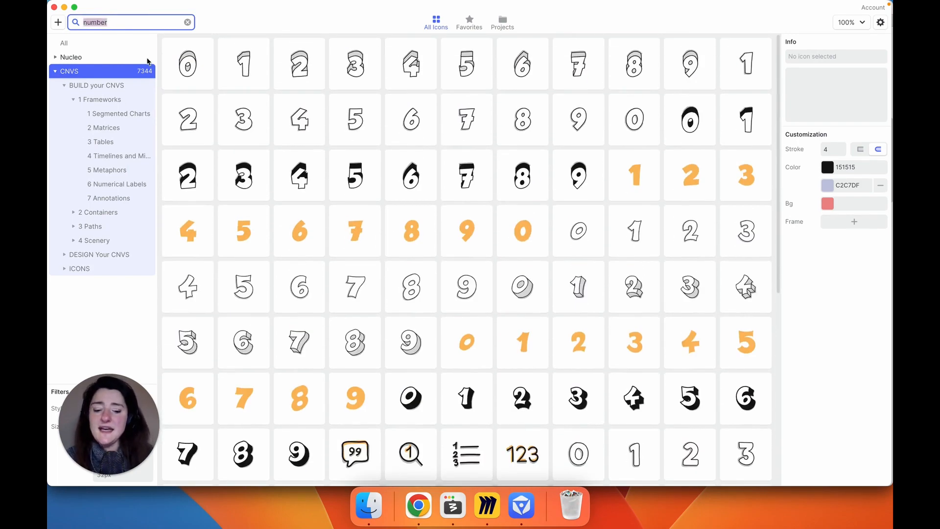
text(label)
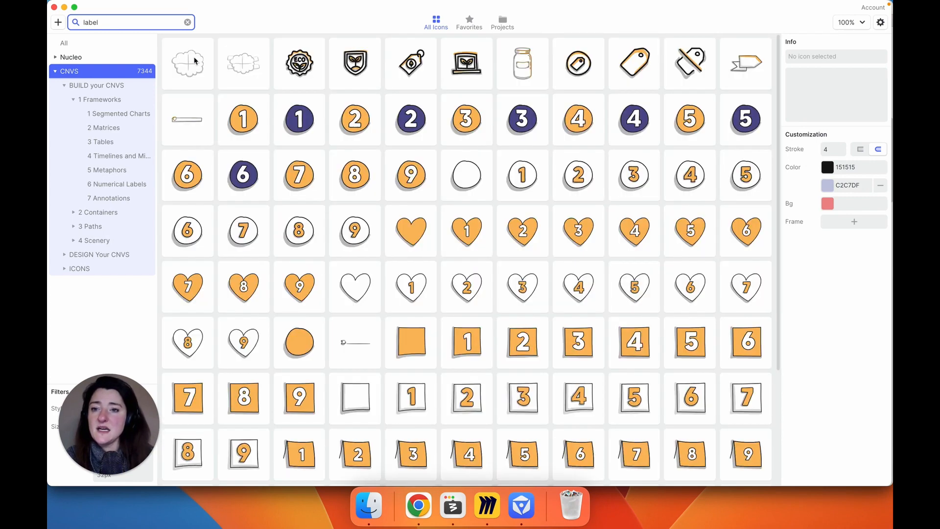
click(243, 119)
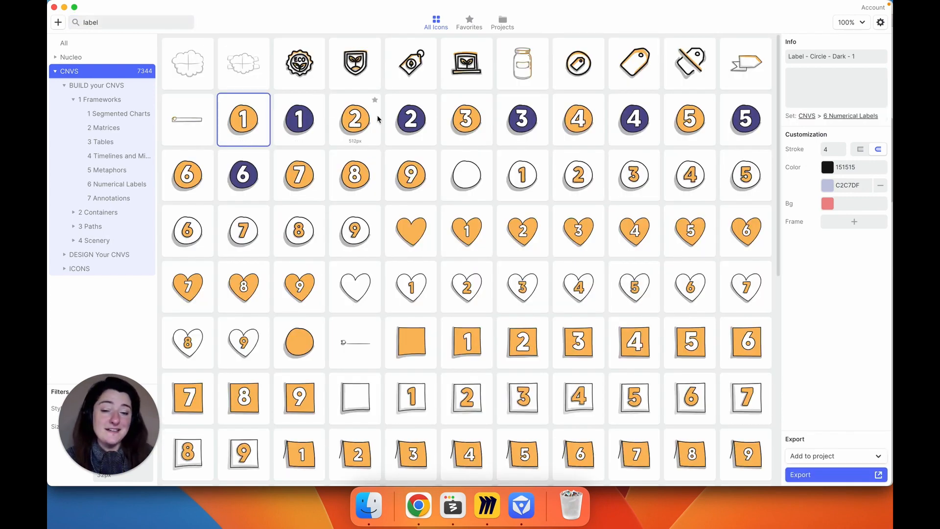
super+click(348, 128)
super+click(479, 122)
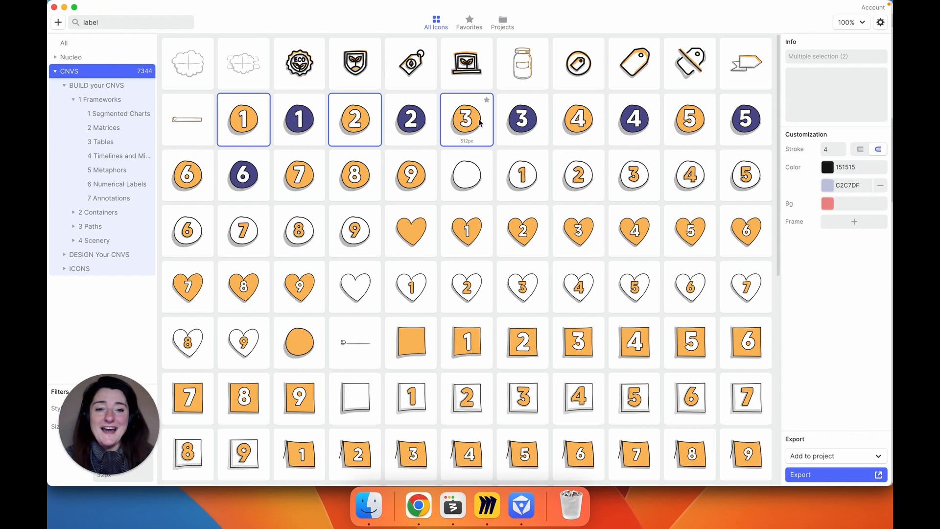
super+click(595, 110)
super+click(710, 117)
super+click(193, 190)
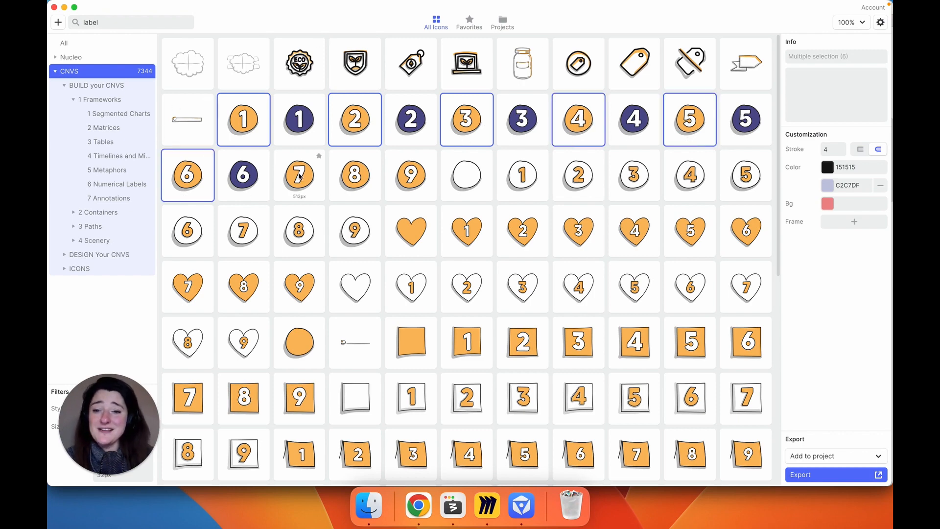
super+click(300, 180)
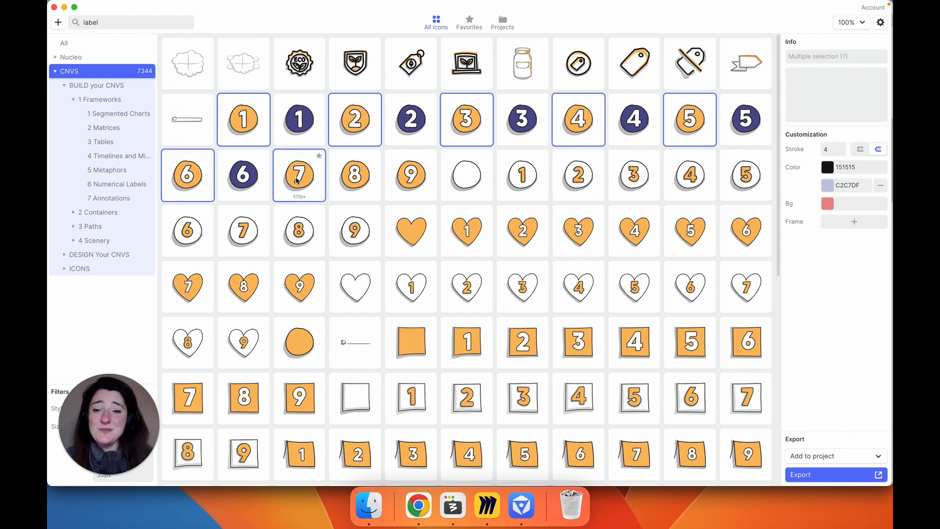
super+click(358, 184)
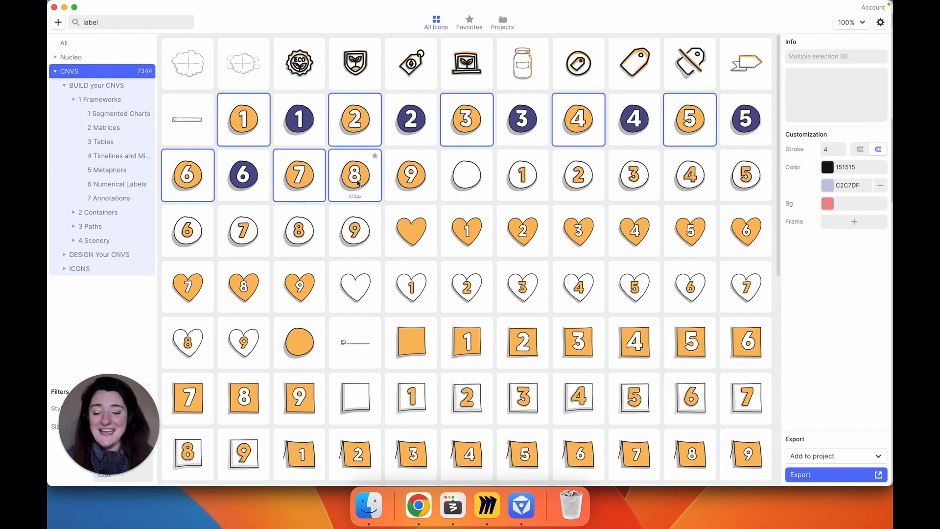
Step: Edit the selected icons together, changing their shared orange color to #353535 and saving that color as a swatch
right_click(363, 187)
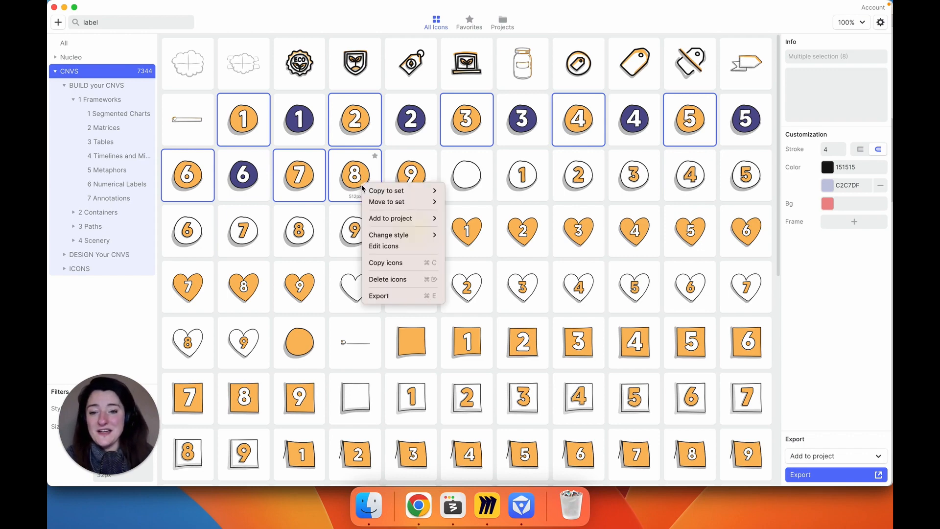
click(391, 245)
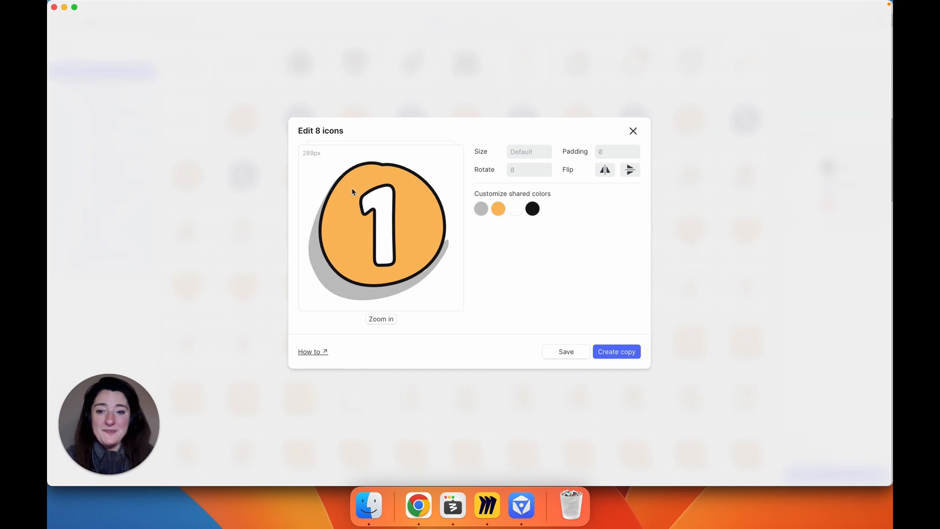
click(498, 208)
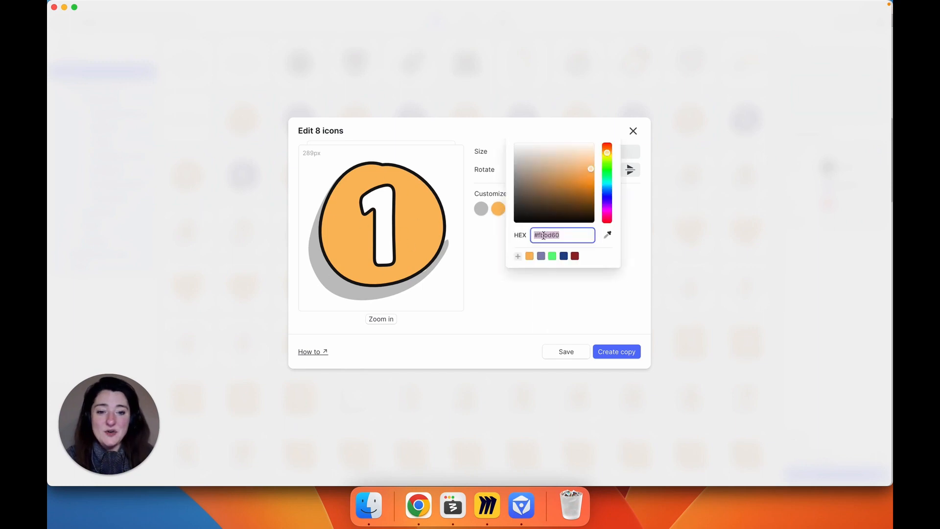
text(#353535)
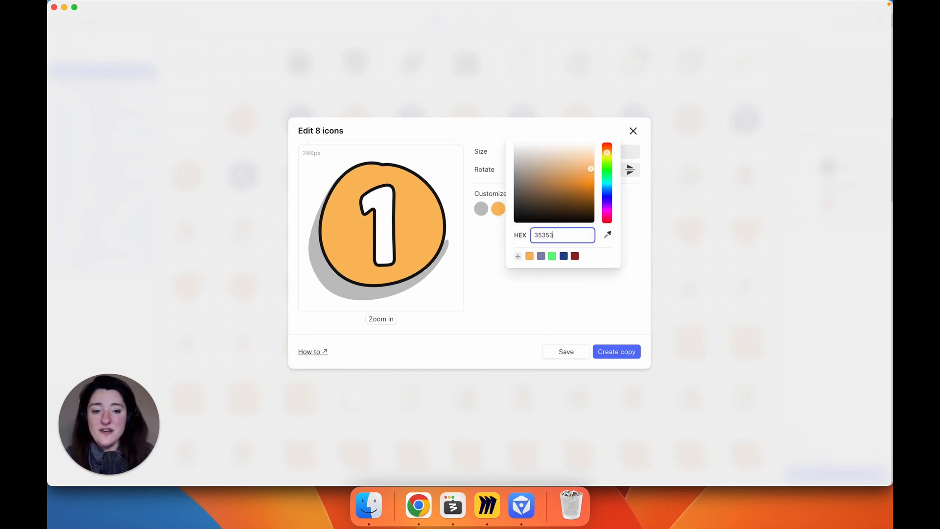
key(Return)
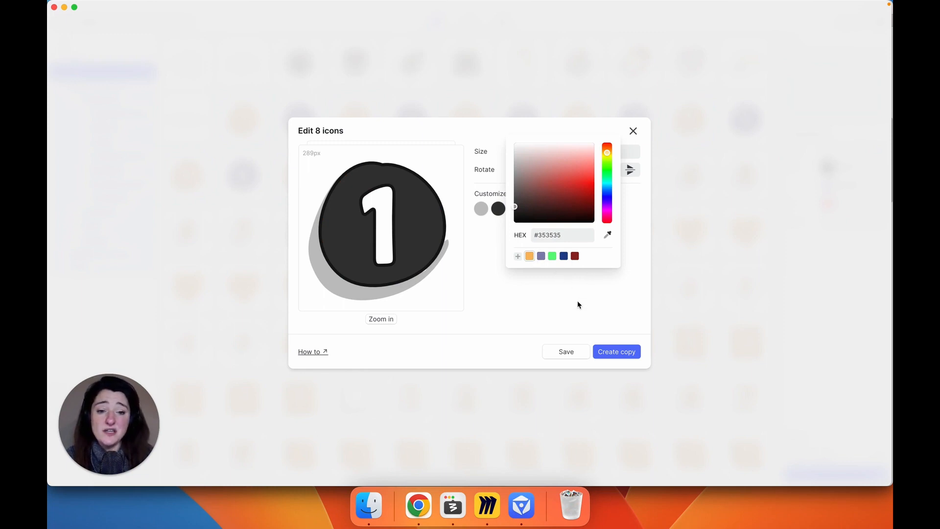
click(517, 256)
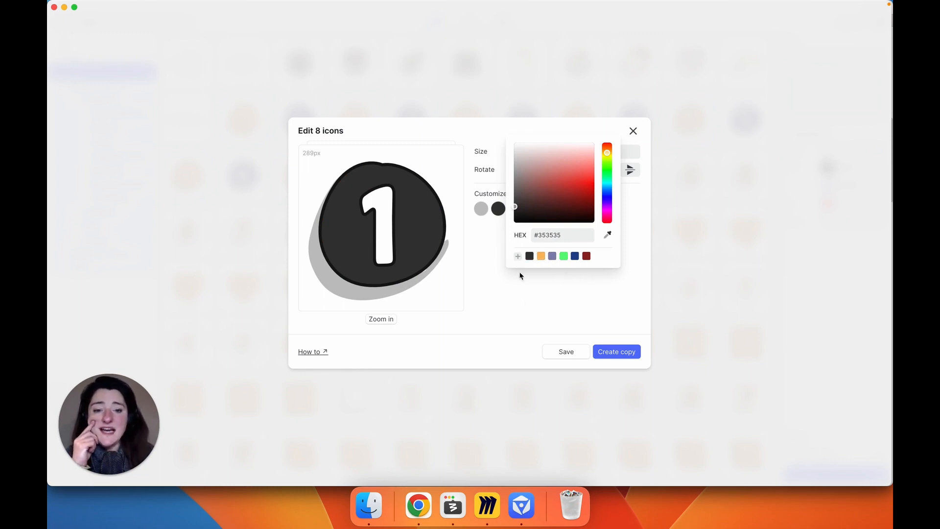
Step: Create copies of the recolored label icons and select the dark circle labels 1 through 8
click(539, 290)
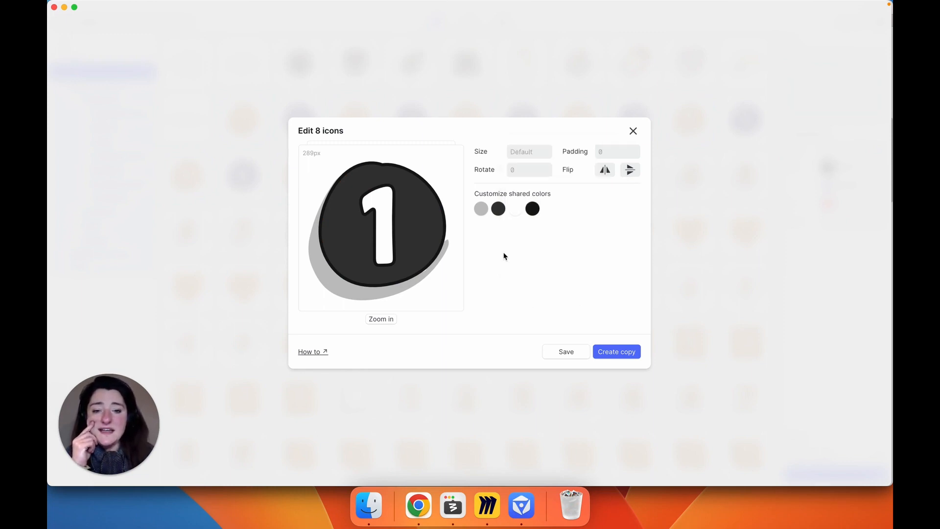
click(624, 356)
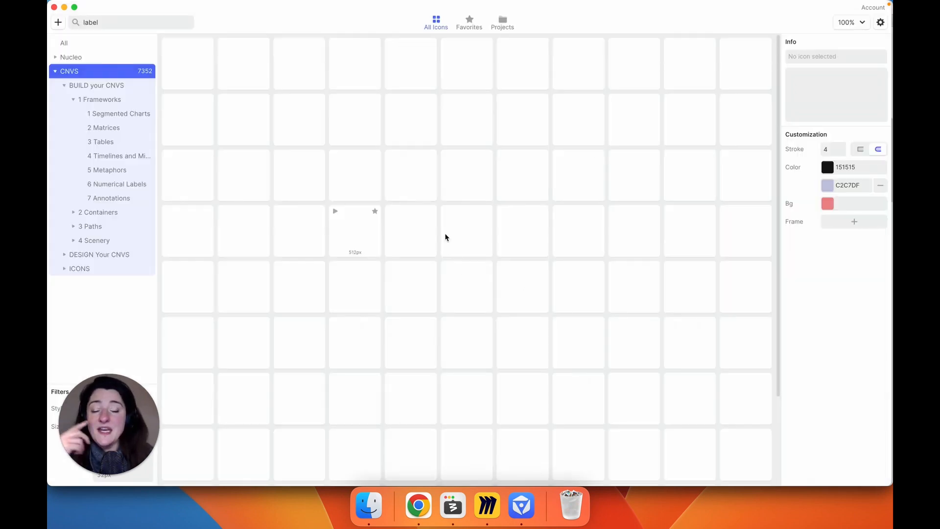
click(345, 122)
super+click(521, 123)
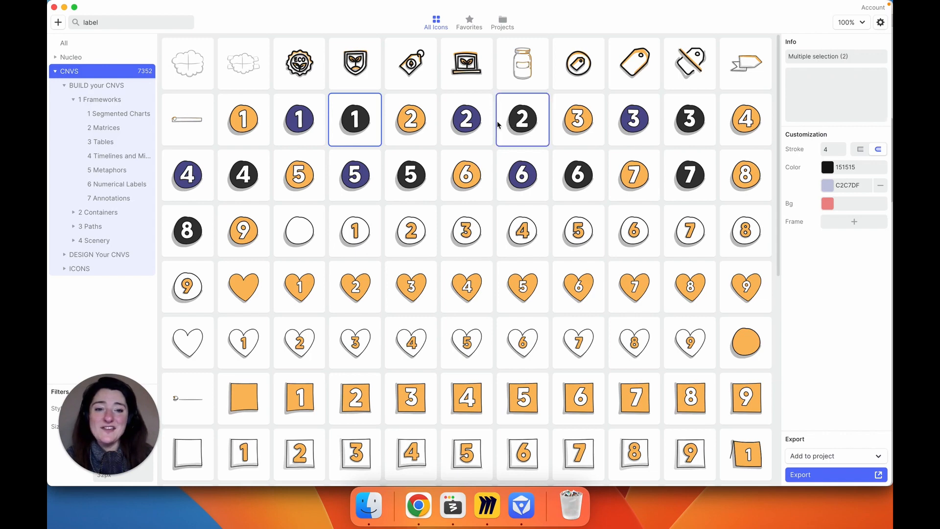
super+click(685, 127)
super+click(237, 180)
super+click(415, 176)
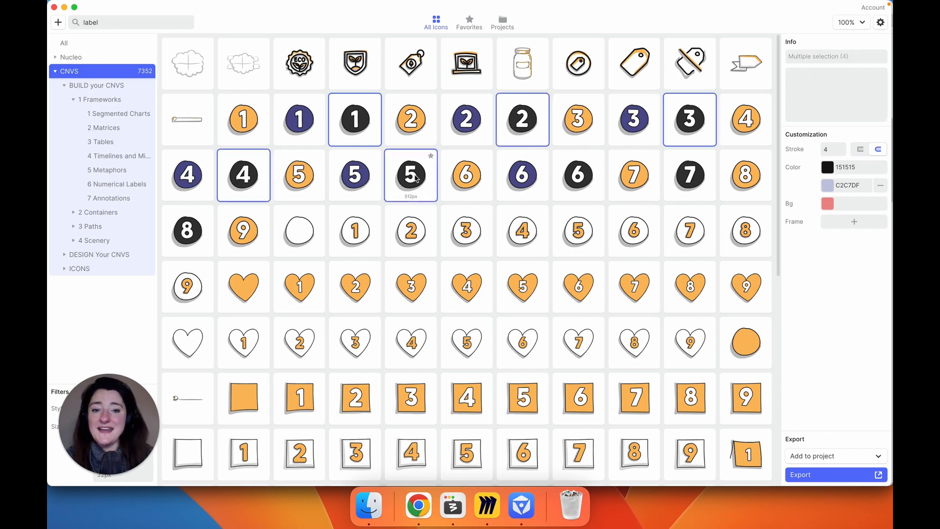
super+click(596, 175)
super+click(690, 176)
super+click(188, 231)
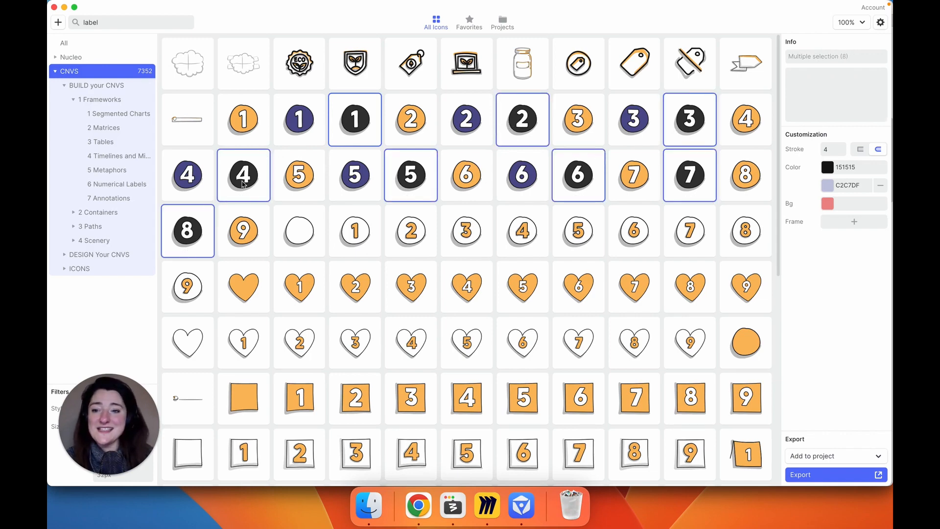
Step: Bring the eight selected number labels onto the Miro board above the timeline and scale the row down to fit the timeline's circles
drag(247, 177, 445, 130)
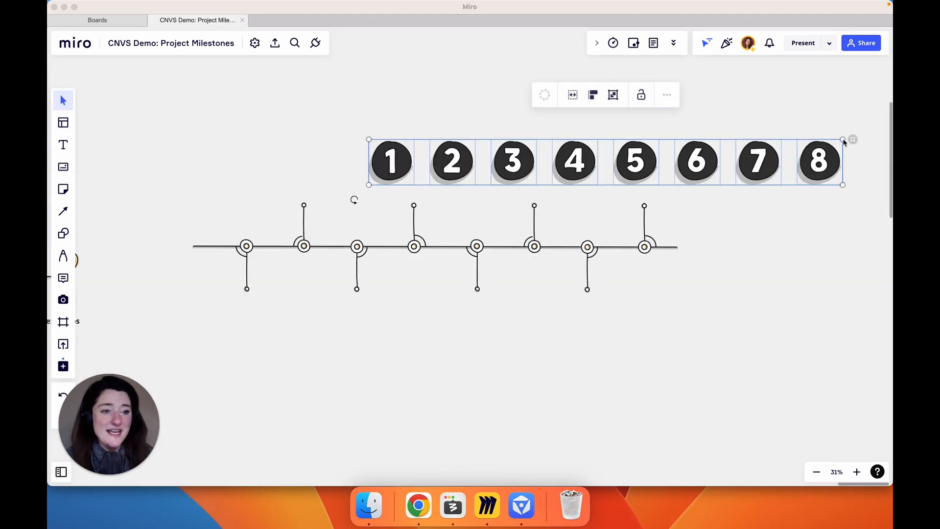
drag(844, 141, 645, 159)
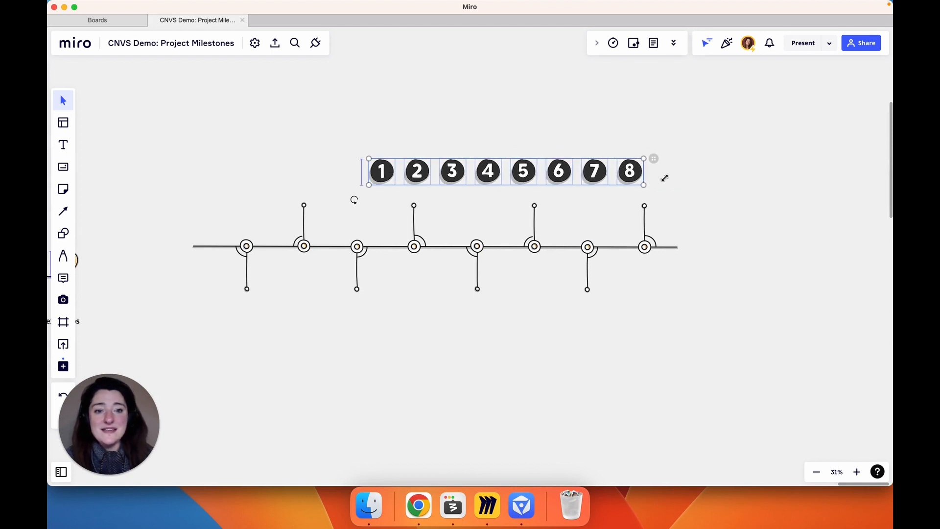
click(714, 189)
Step: Place number labels 1 through 8 in order over the eight circle markers along the timeline
scroll(713, 189, left, 3)
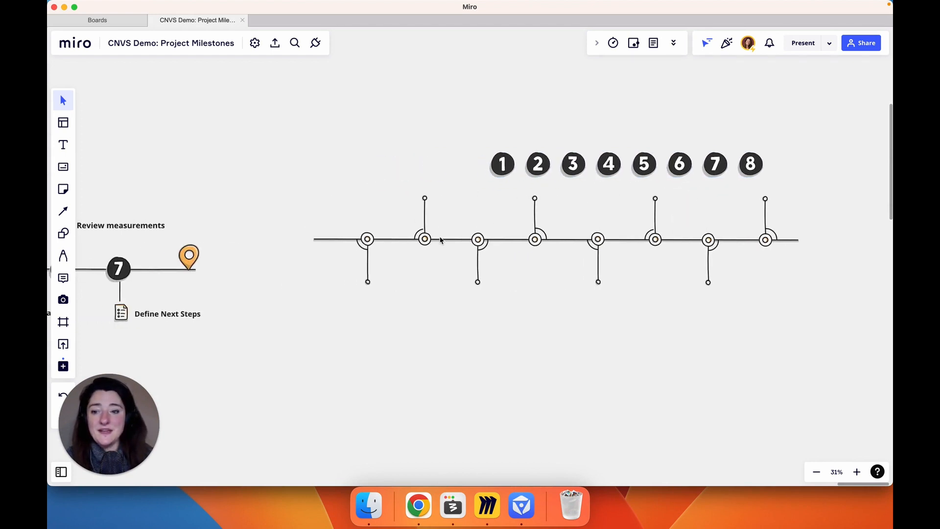
drag(503, 164, 367, 239)
scroll(459, 224, up, 3)
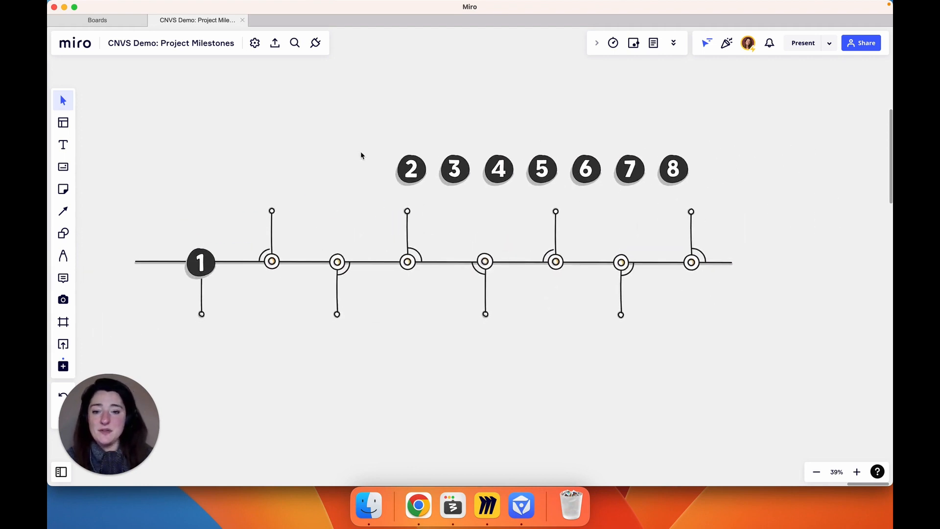
drag(413, 171, 270, 263)
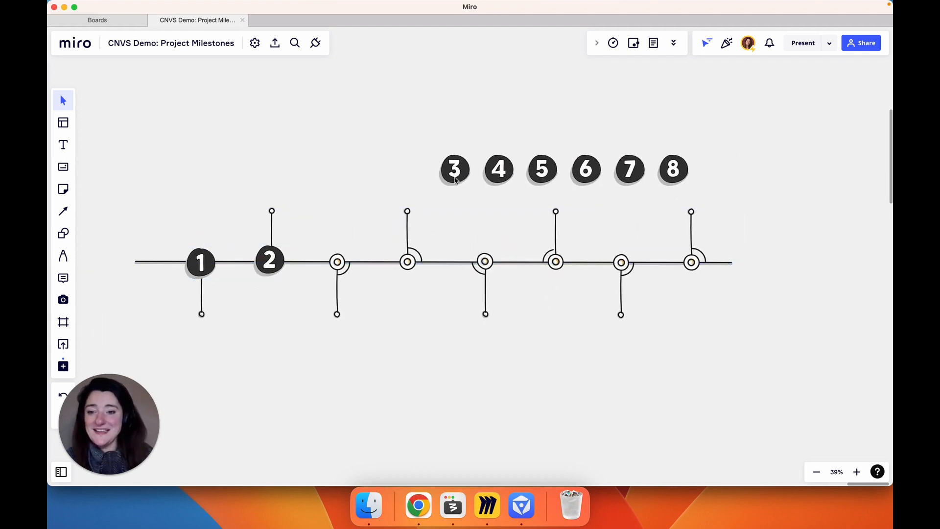
drag(455, 171, 339, 264)
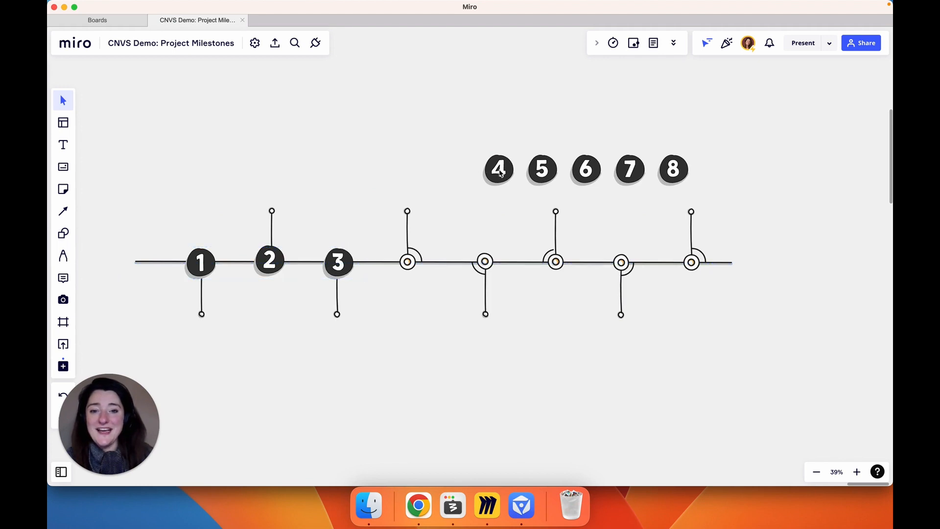
drag(502, 173, 411, 264)
drag(549, 169, 490, 263)
mouse_move(599, 168)
mouse_down()
mouse_move(547, 263)
mouse_move(569, 260)
mouse_up()
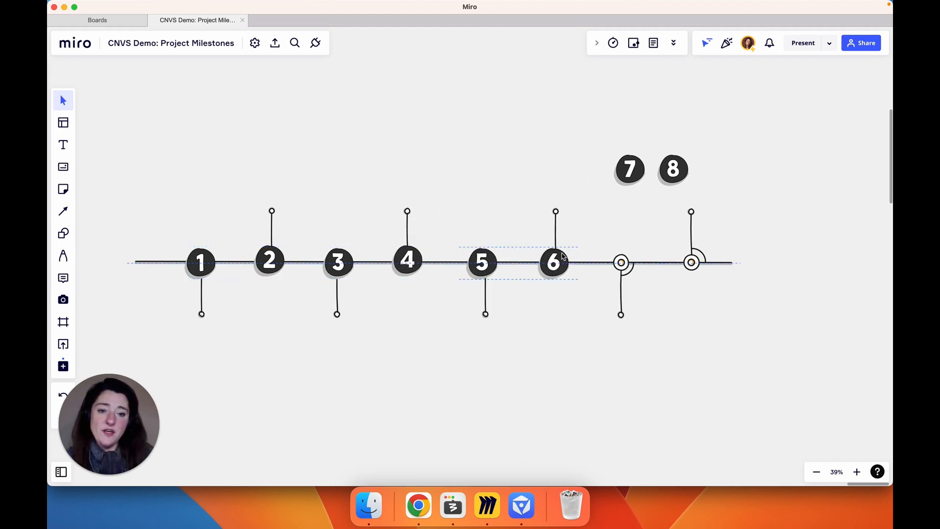
drag(627, 170, 619, 261)
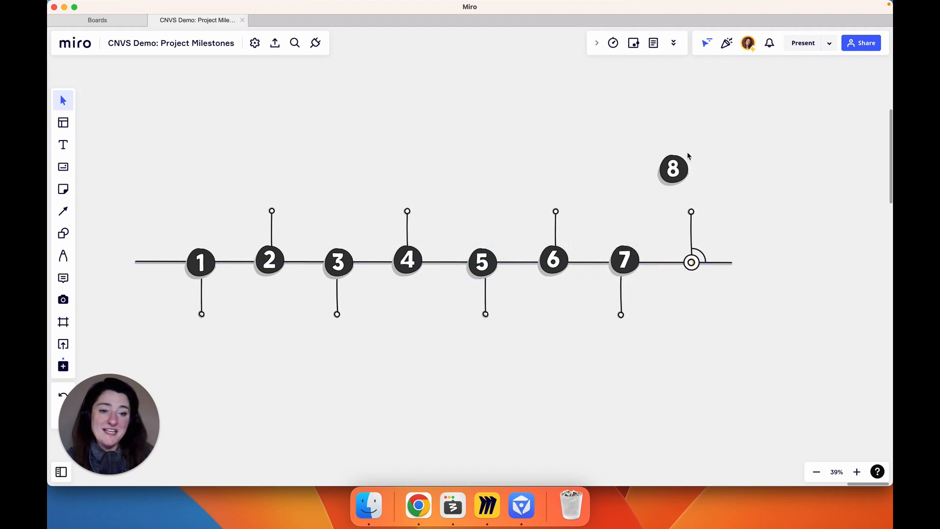
drag(680, 171, 701, 262)
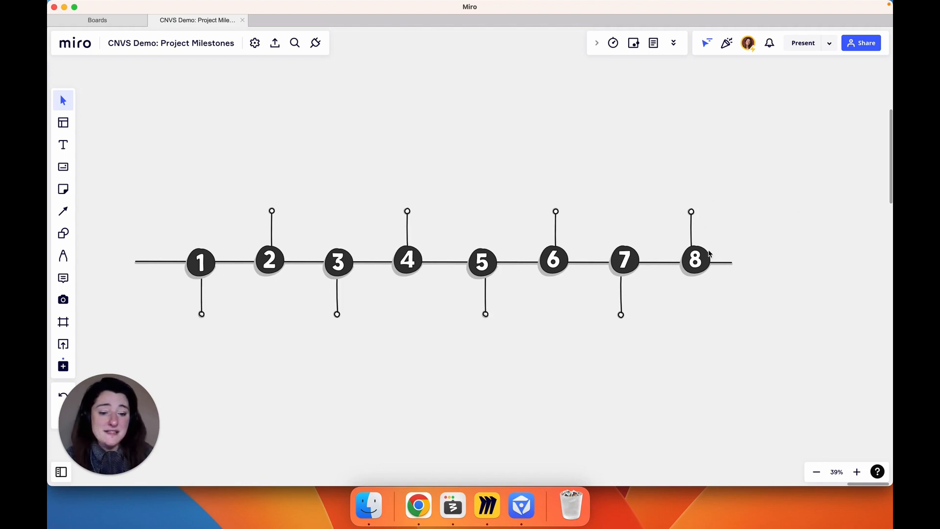
Step: Switch to Nucleo, search the CNVS set for "pin" and select the Marker - Map Pin - 1 Small icon
click(522, 505)
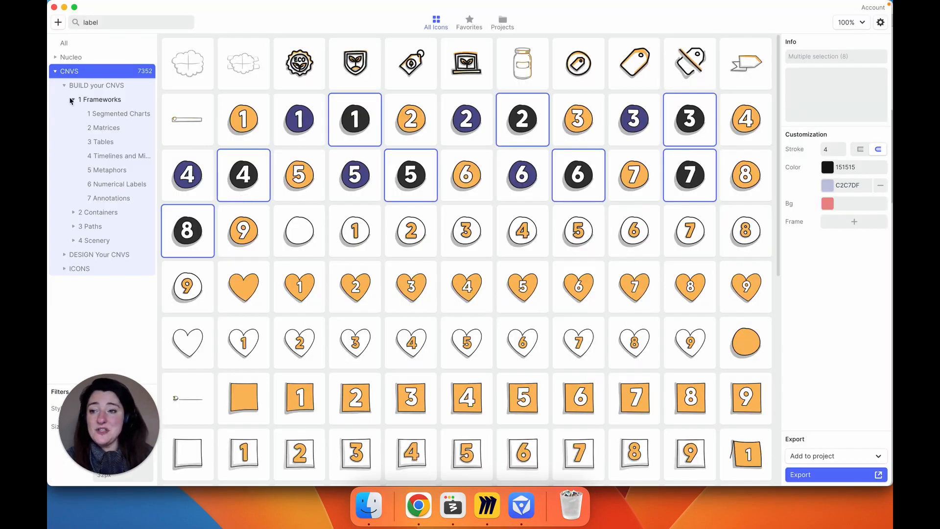
click(93, 22)
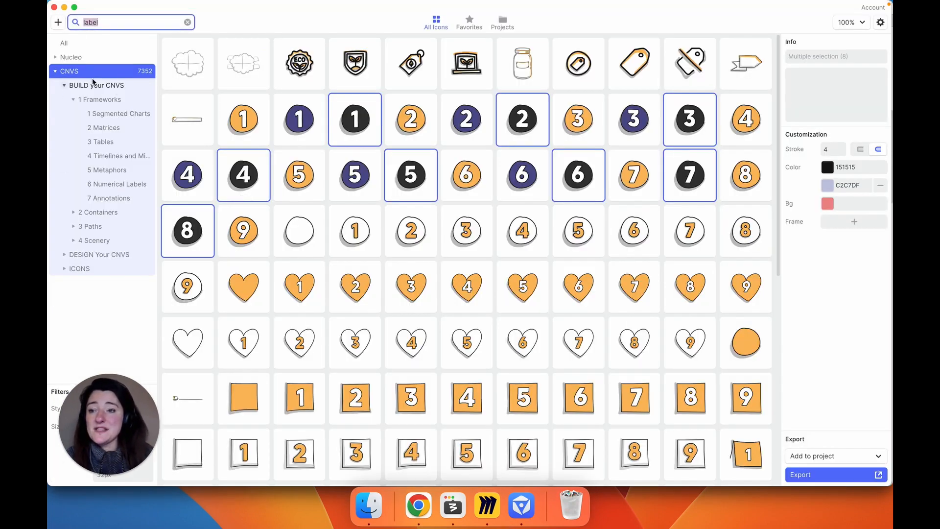
text(pin)
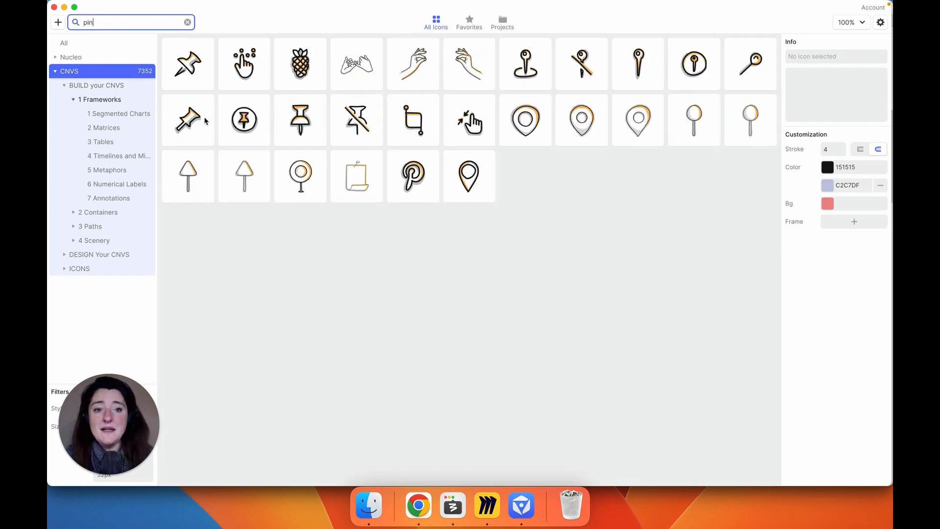
click(523, 123)
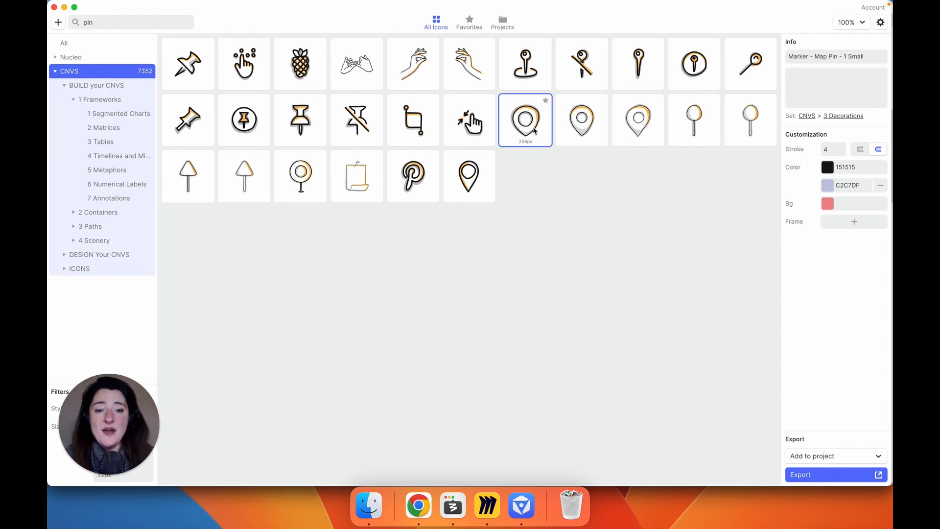
Step: Edit the map pin icon and change its orange highlight to the lighter orange #f8d8a9
right_click(527, 128)
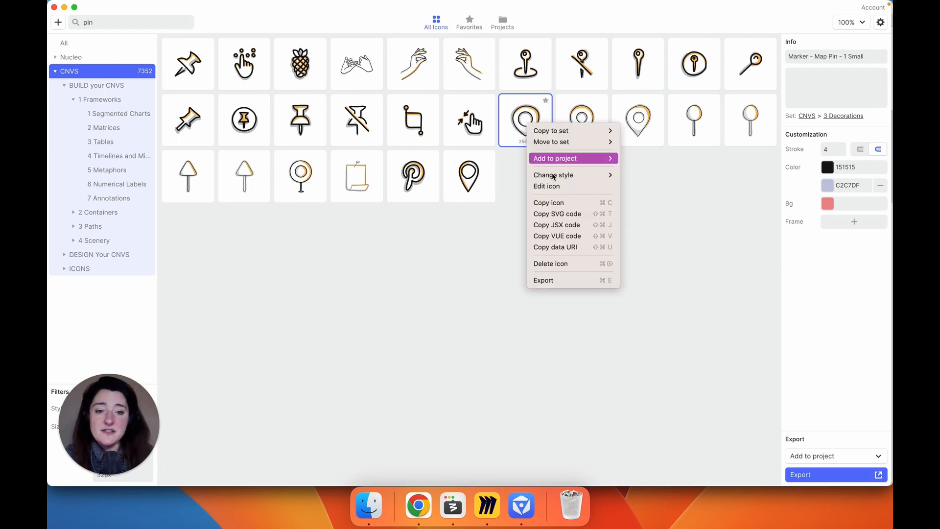
click(552, 187)
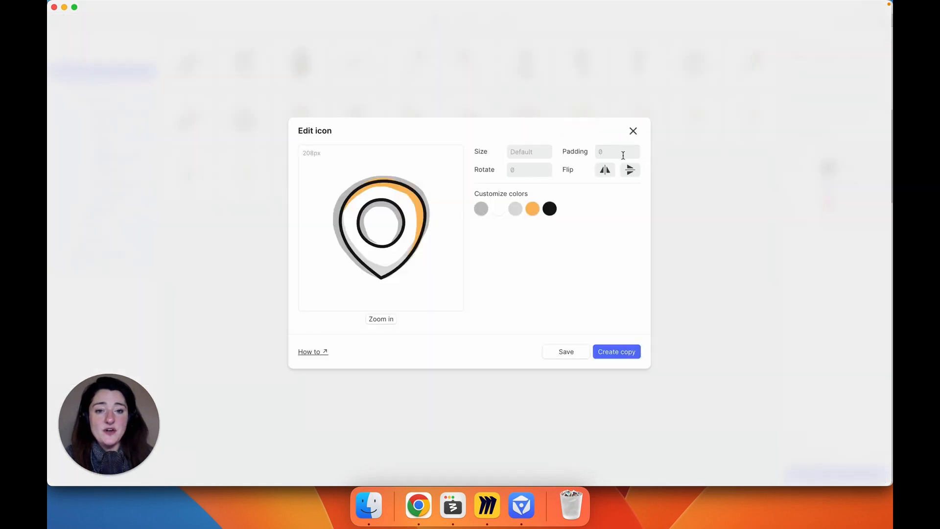
click(531, 209)
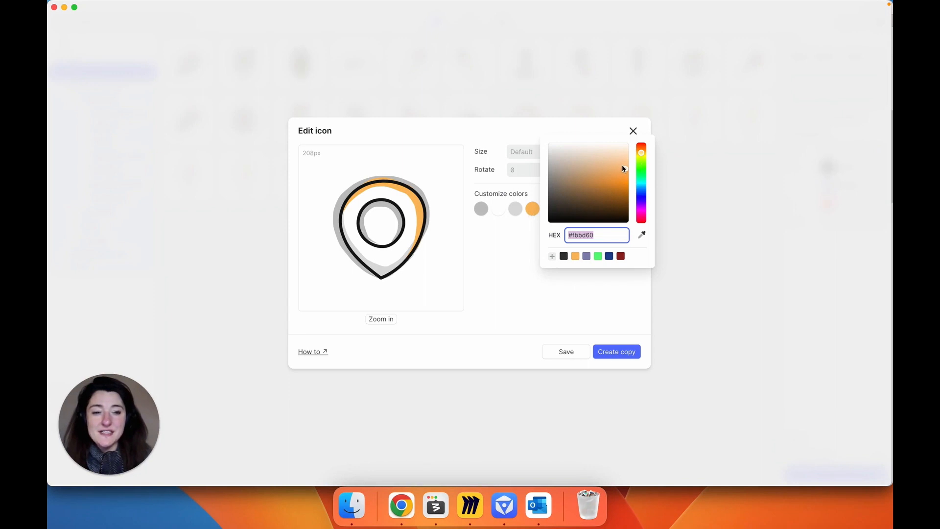
drag(622, 166, 619, 158)
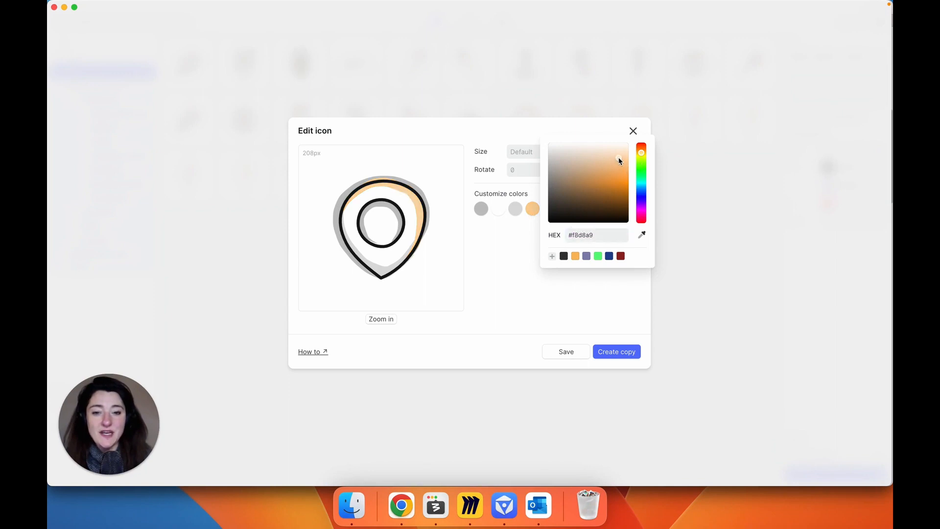
click(597, 289)
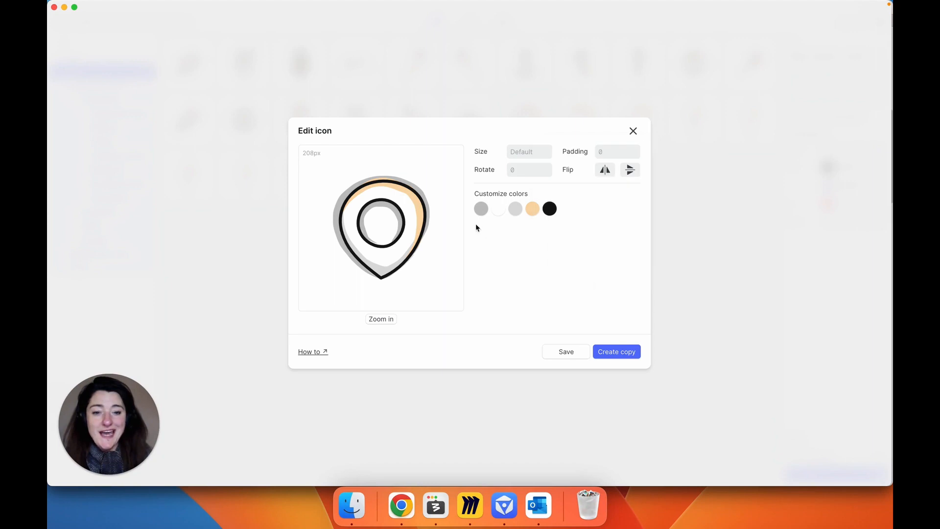
Step: Recolor the map pin's light gray lower shading from the saved orange swatch, adjusted to a darker orange
click(520, 211)
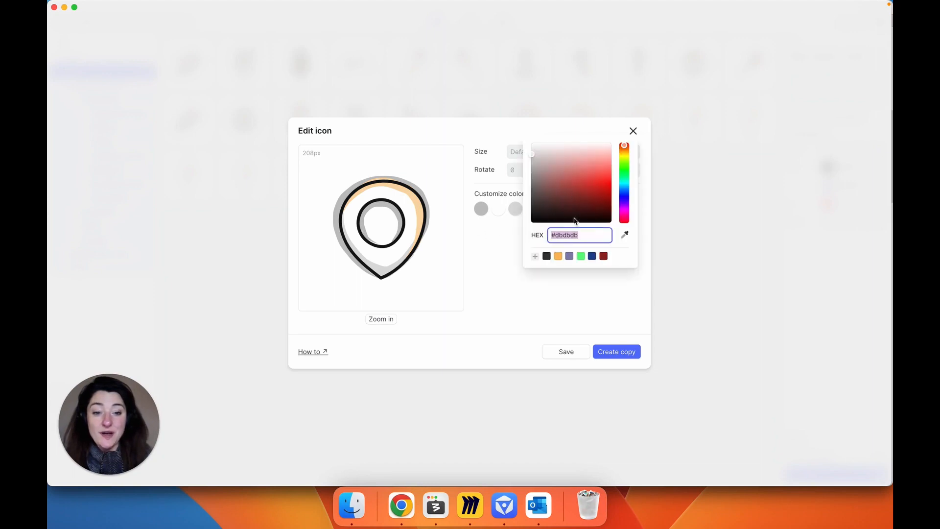
click(558, 256)
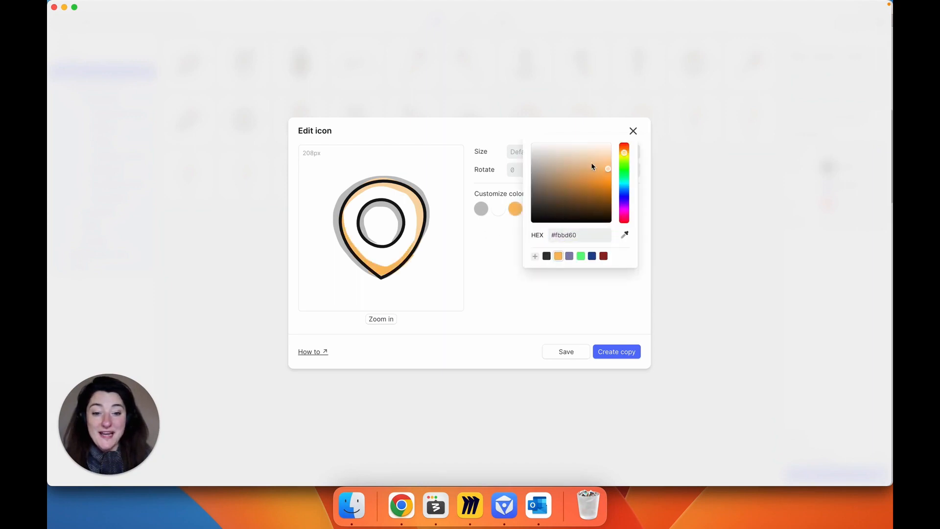
drag(610, 173, 603, 179)
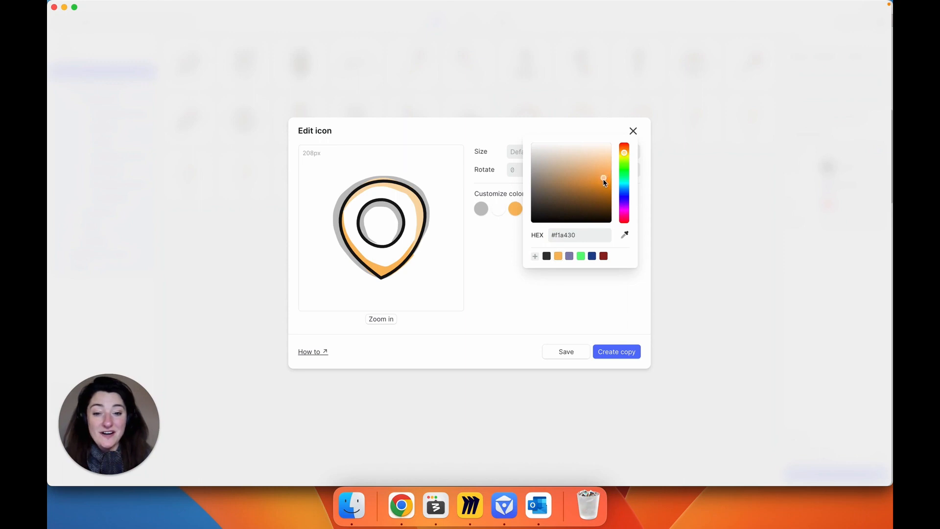
click(530, 291)
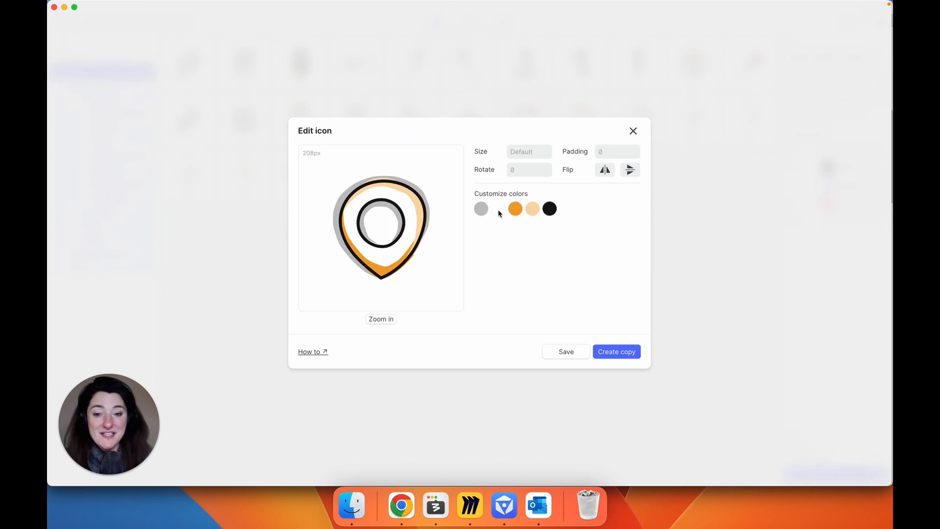
Step: Set the map pin's white body to the saved orange #fbbd60 and create a copy of the edited icon
click(498, 210)
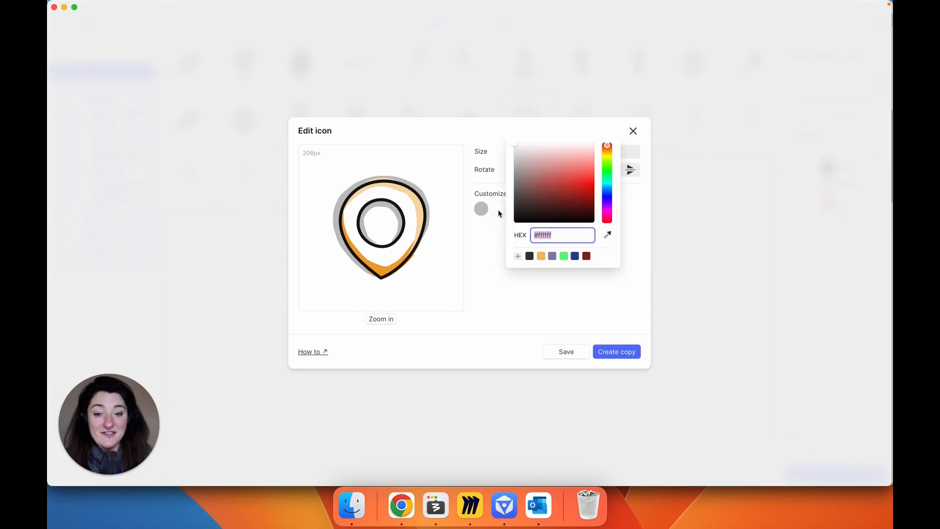
click(541, 256)
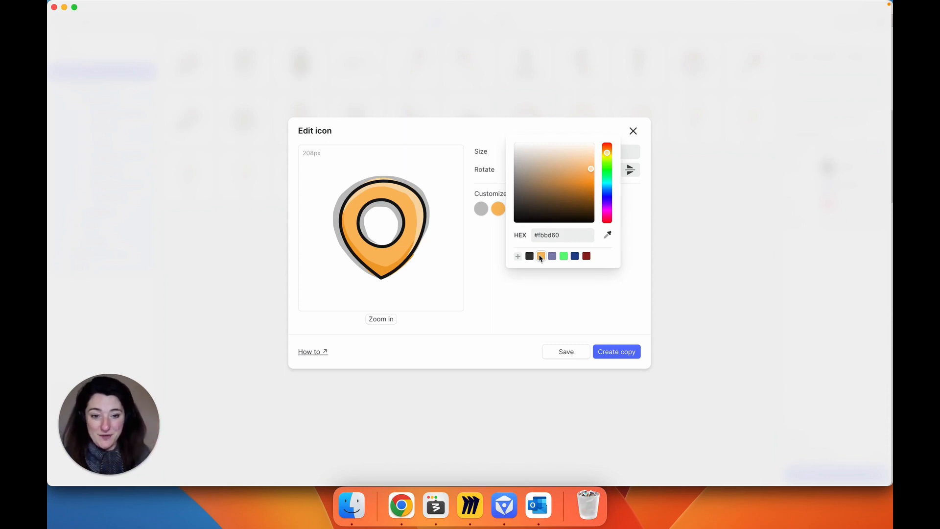
click(547, 296)
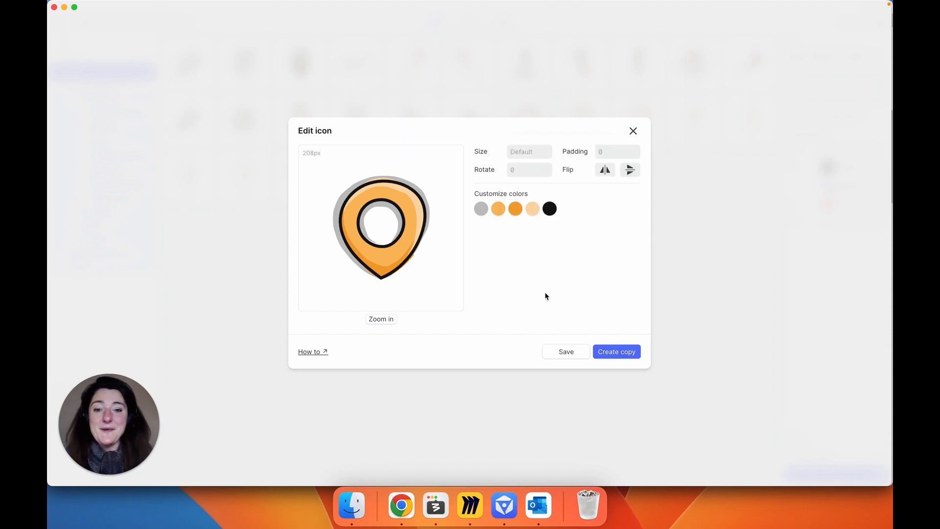
click(616, 351)
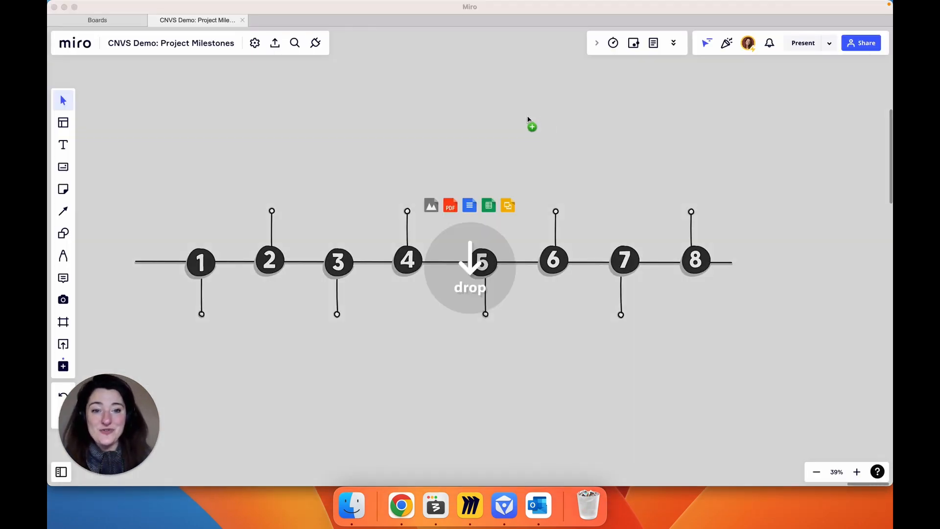
Step: Place the orange map pin on the Miro timeline's starting end and a second one just beyond its far end after label 8
drag(528, 119, 145, 256)
mouse_move(804, 216)
mouse_down()
mouse_move(749, 249)
mouse_move(759, 261)
mouse_up()
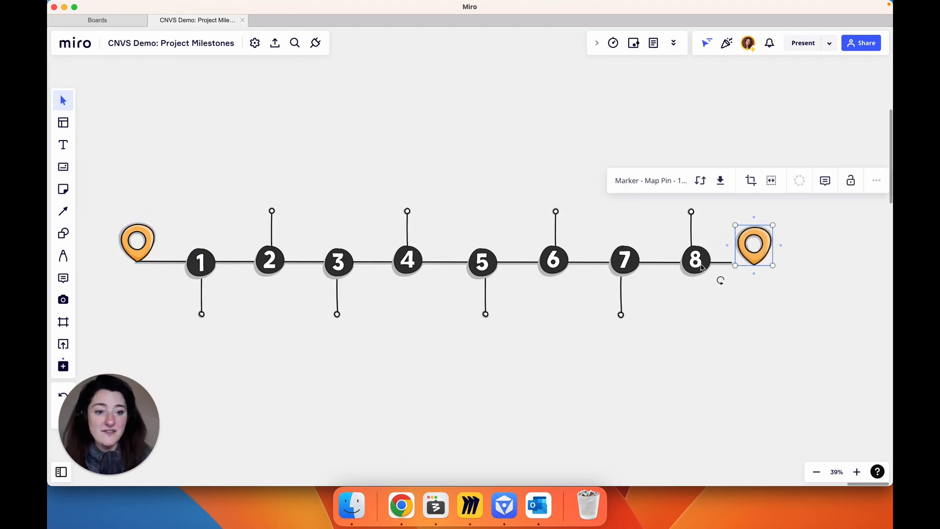
Step: Duplicate the eight-item line timeline graphic on the board
drag(703, 268, 702, 267)
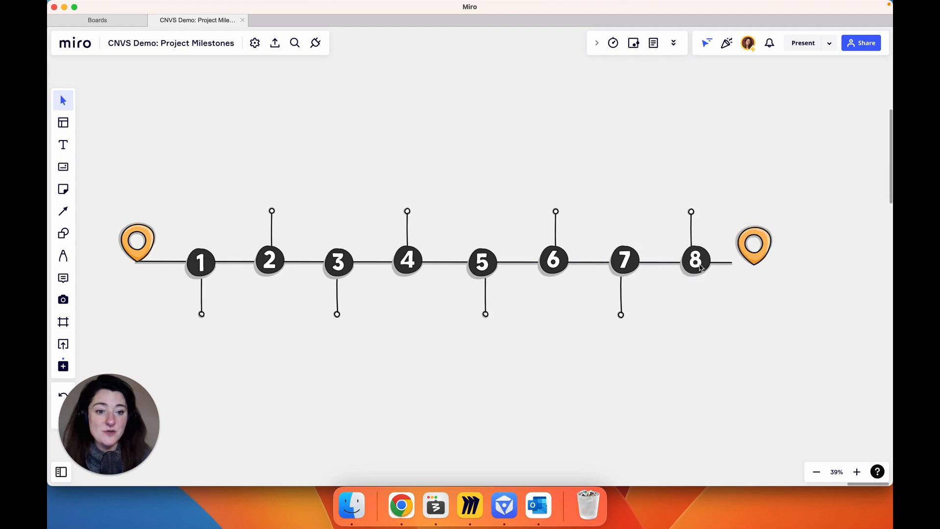
click(665, 269)
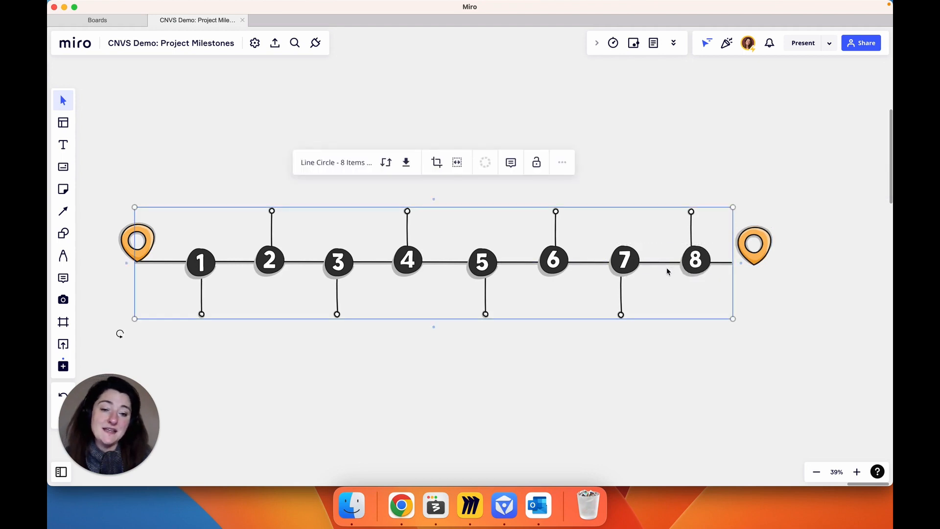
key(super+d)
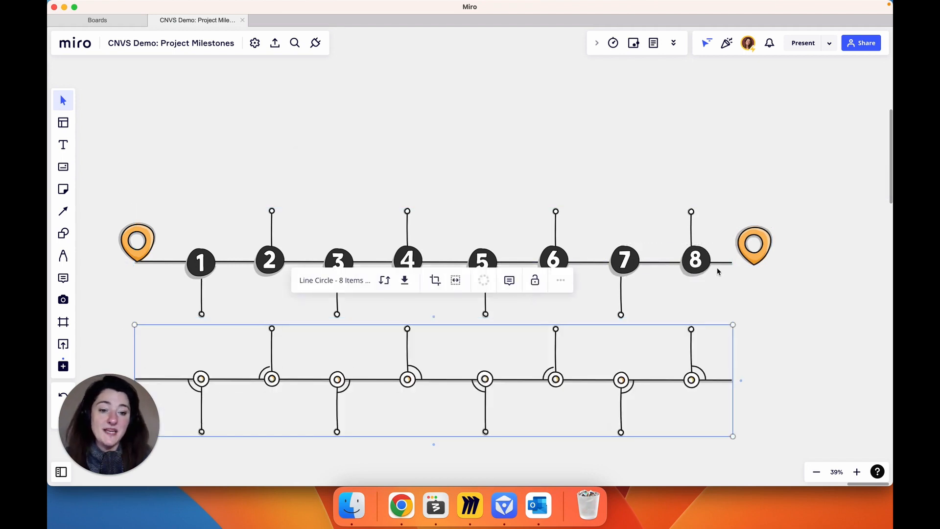
Step: Crop the duplicated timeline to its short starting line segment and align it as an extension of the main line after label 8
click(435, 280)
drag(734, 380, 157, 386)
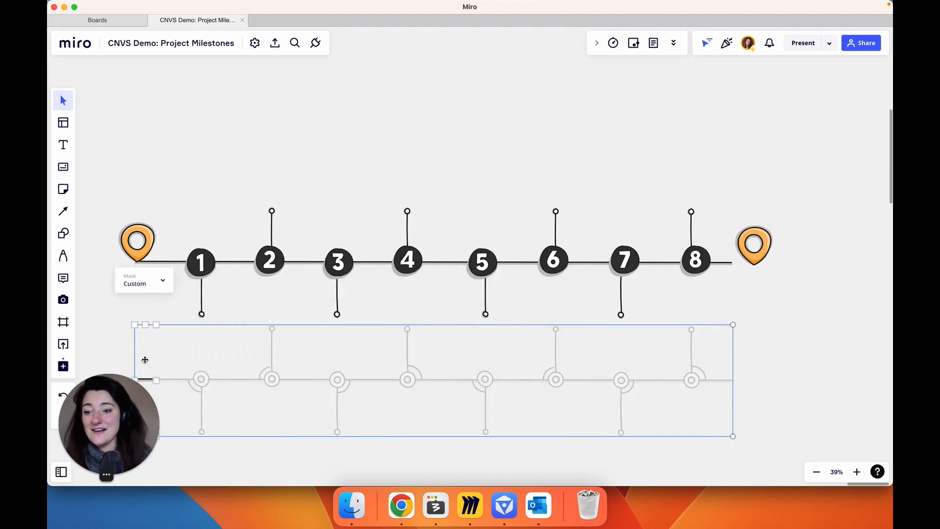
click(111, 356)
drag(150, 358, 744, 242)
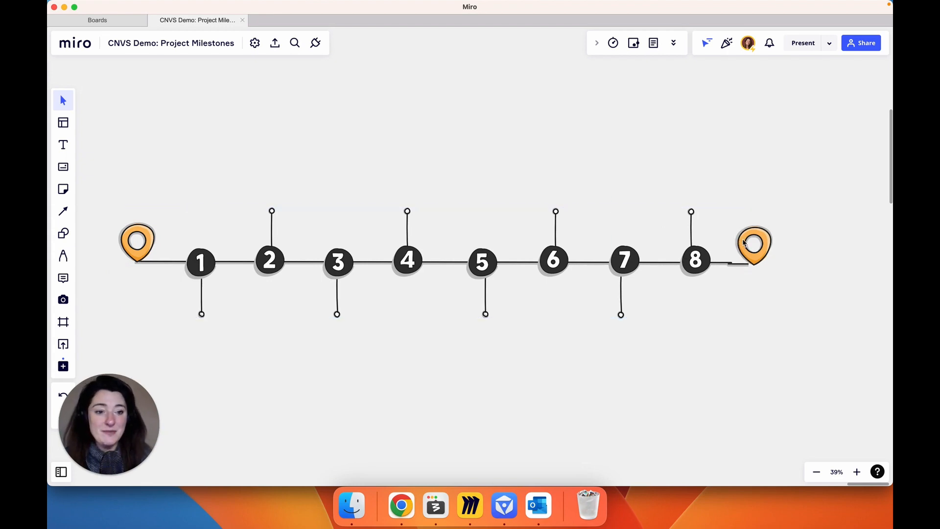
scroll(748, 243, up, 10)
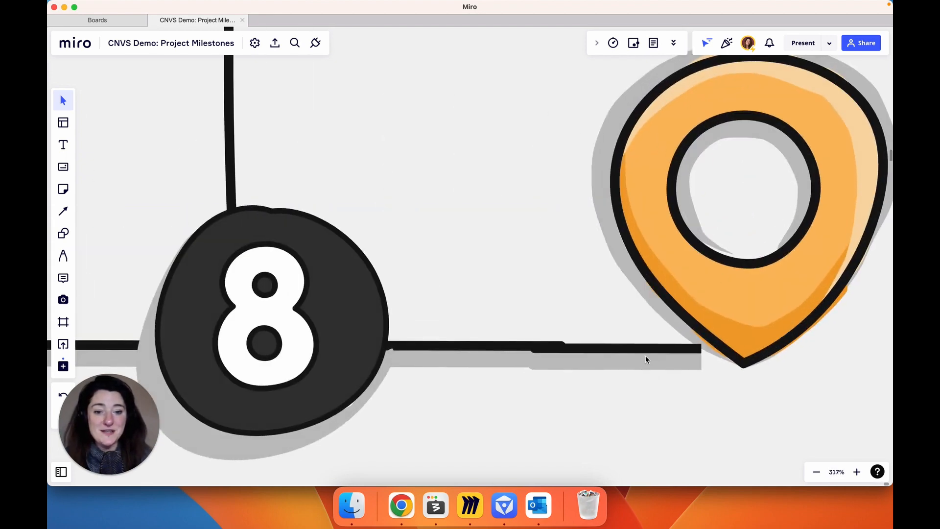
drag(646, 359, 645, 357)
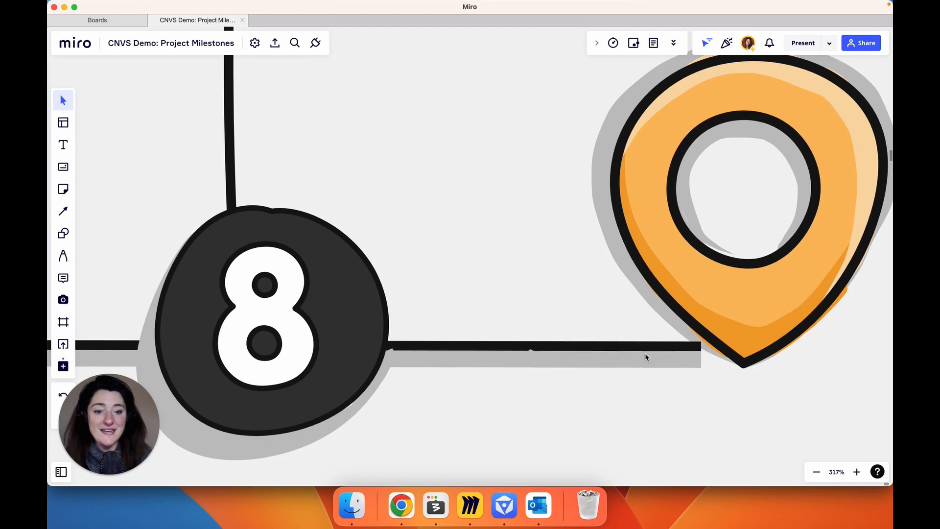
scroll(645, 354, down, 10)
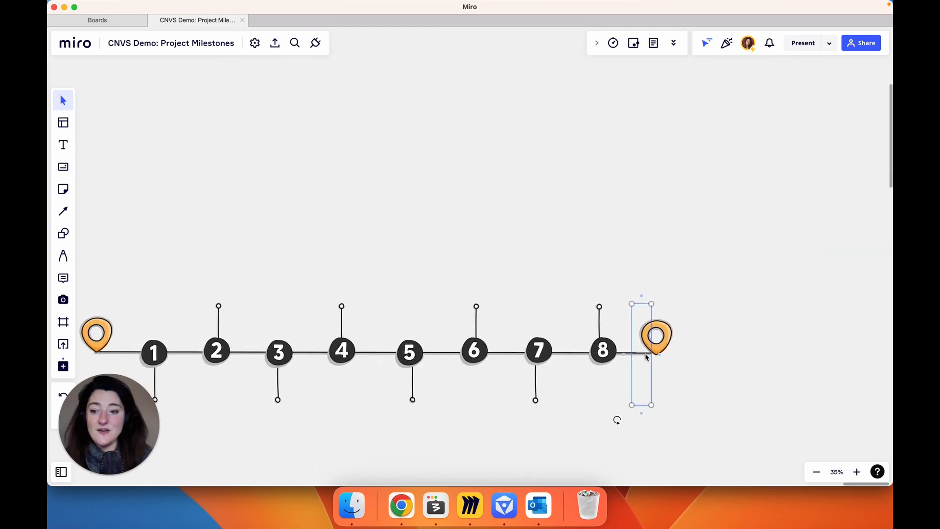
Step: Widen the crop of the extension segment so the line reaches beyond the tip of the far-end map pin
click(636, 259)
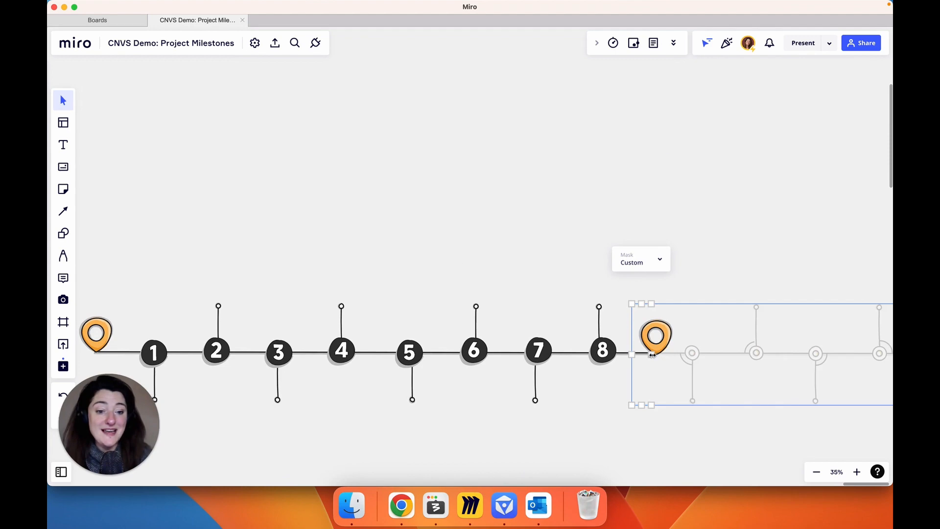
drag(653, 355, 667, 355)
click(758, 231)
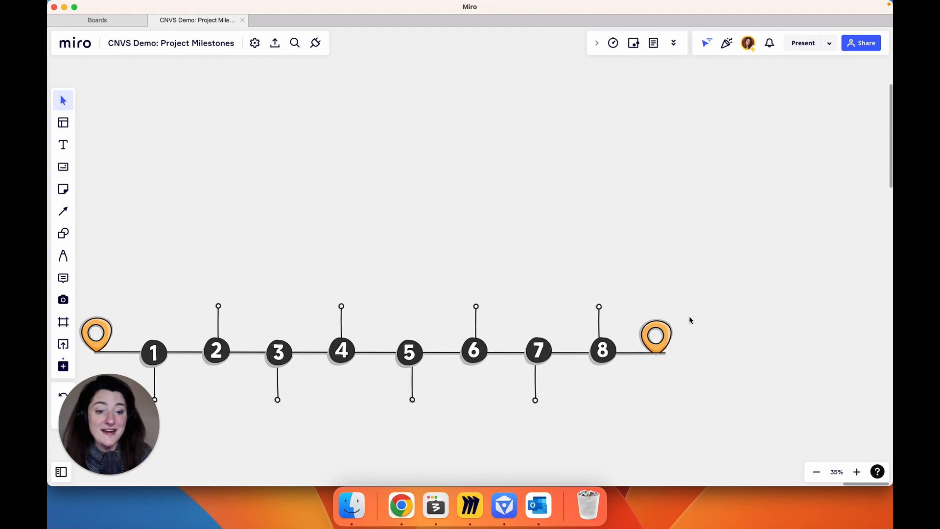
Step: Bring the far-end map pin to the front and shift it slightly outward so its tip meets the line's end
drag(739, 319, 659, 341)
click(657, 323)
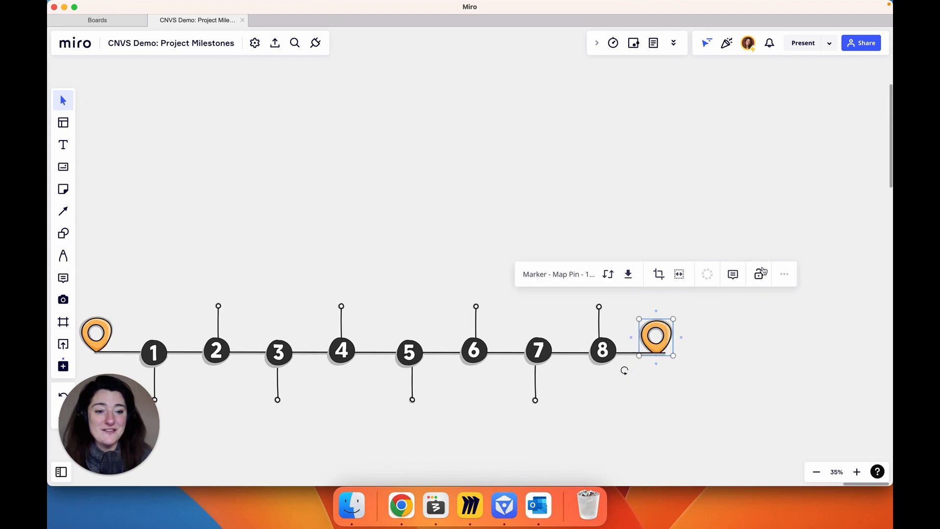
click(784, 274)
click(701, 345)
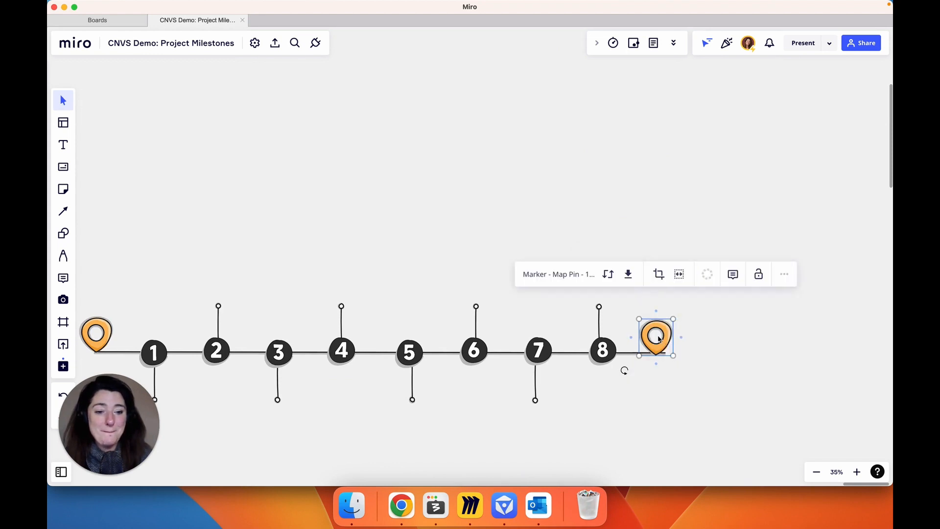
drag(656, 339, 664, 338)
Step: Select the finished Project Milestones example, filter the selection to its text objects and copy those labels
scroll(664, 338, left, 5)
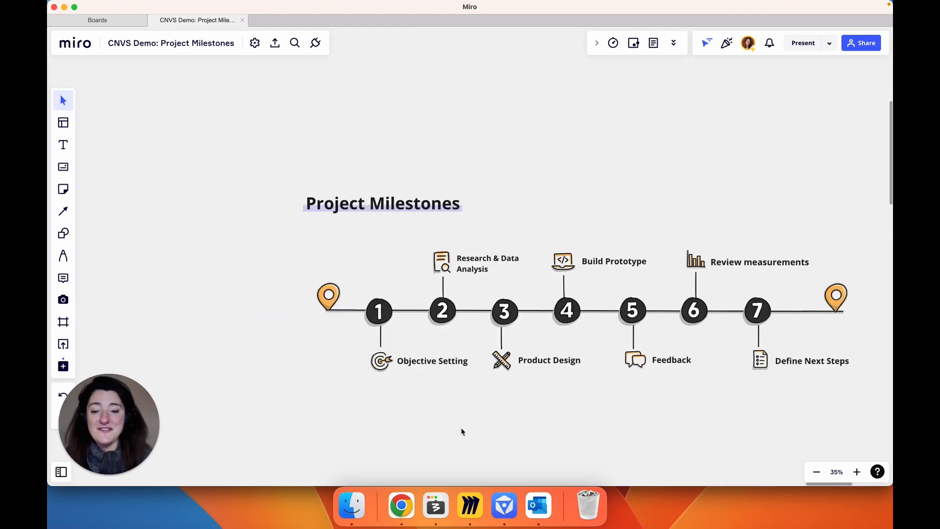
scroll(463, 431, right, 2)
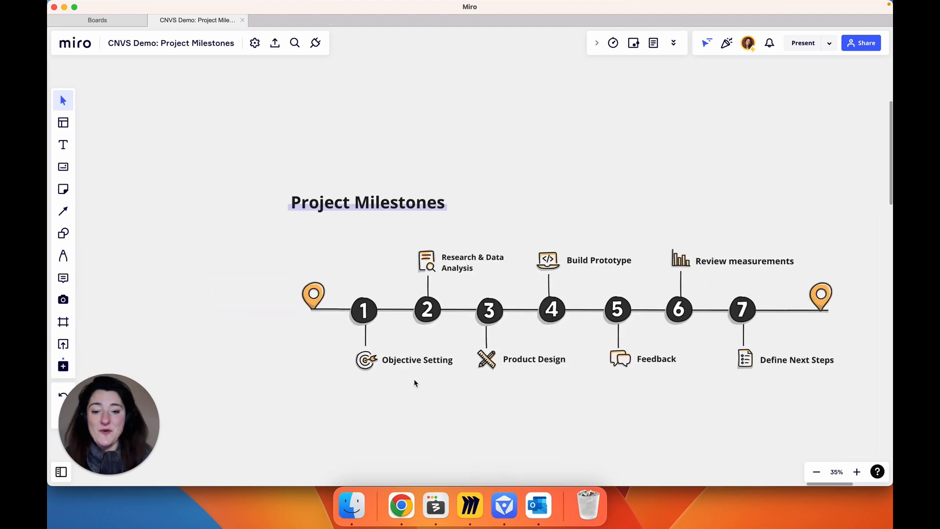
click(422, 361)
shift+click(455, 265)
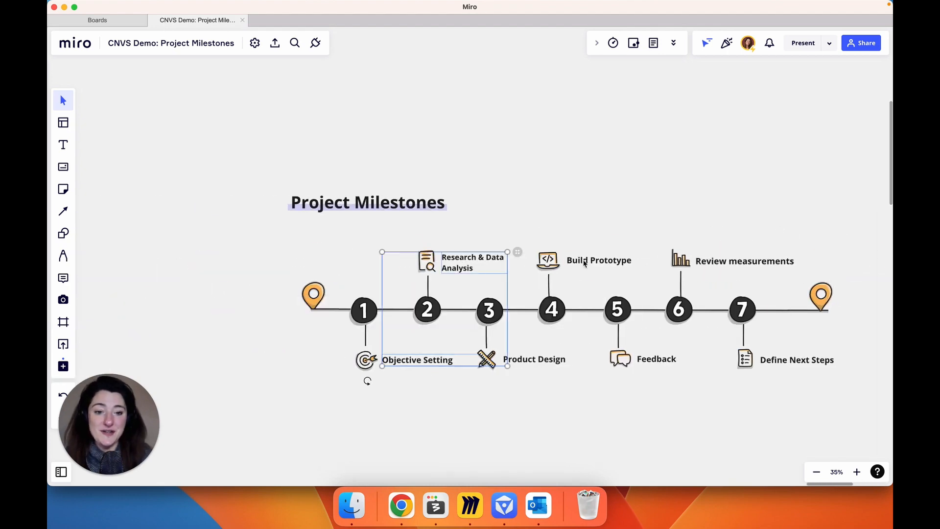
drag(850, 404, 282, 242)
click(526, 204)
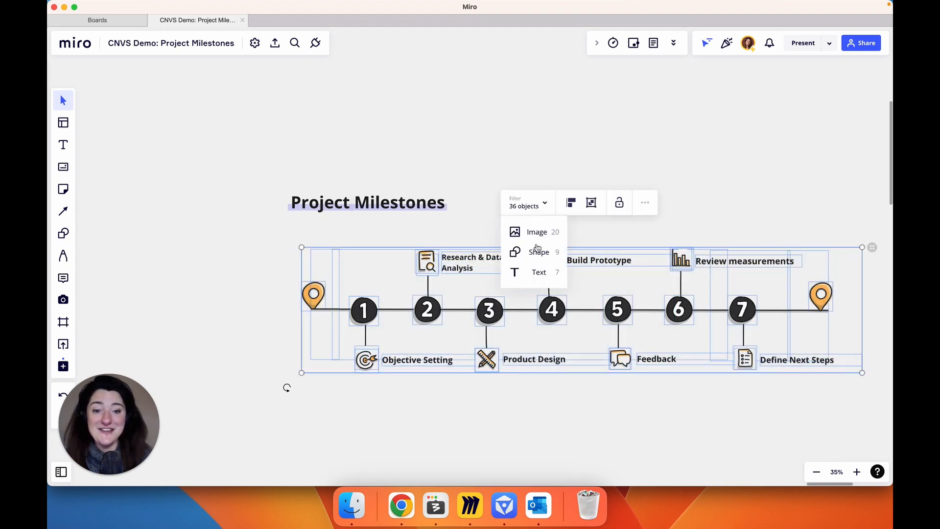
click(539, 272)
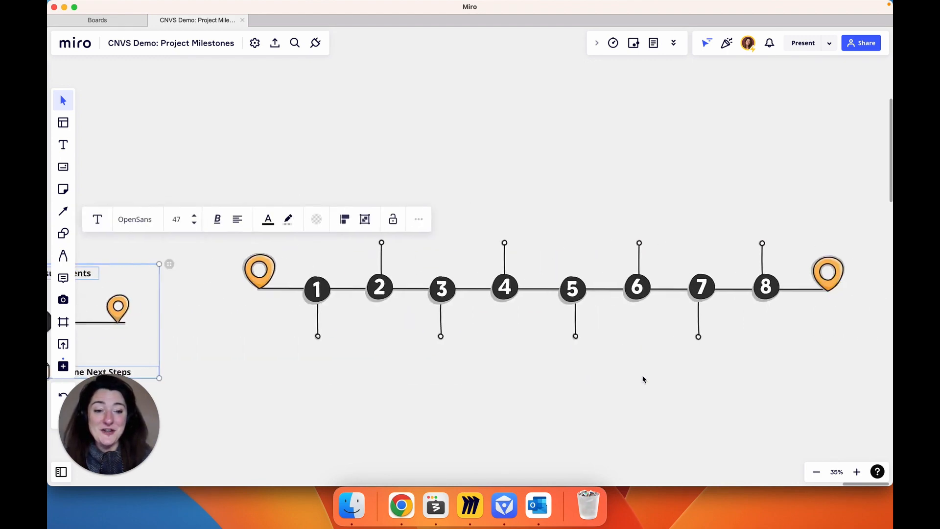
Step: Paste the milestone text labels and position them beside the new timeline's connectors, starting with Objective Setting at label 1
scroll(642, 377, right, 5)
click(506, 412)
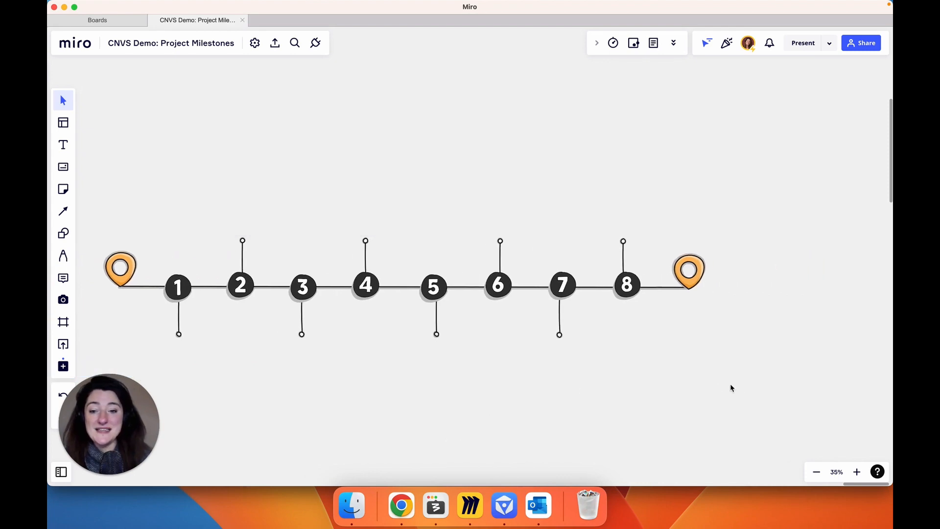
drag(745, 390, 93, 161)
scroll(543, 399, left, 5)
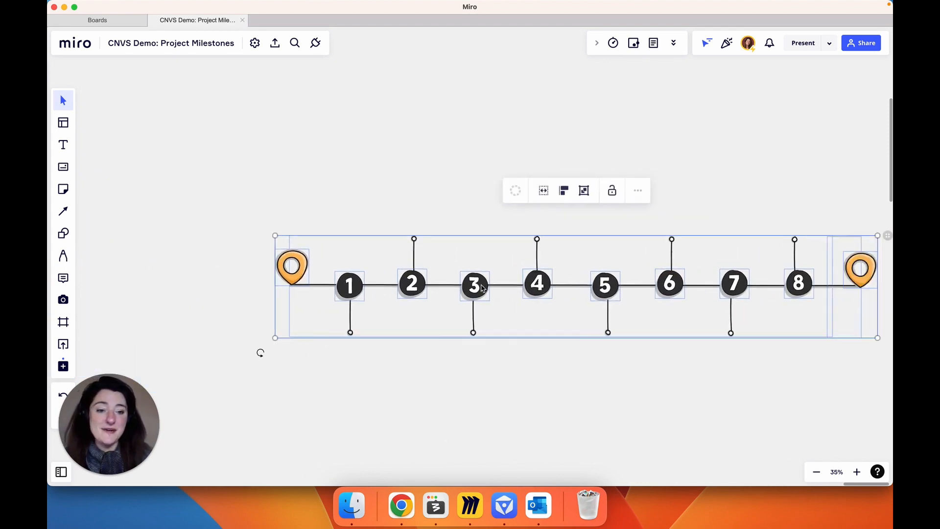
scroll(542, 399, right, 3)
click(543, 398)
key(cmd+v)
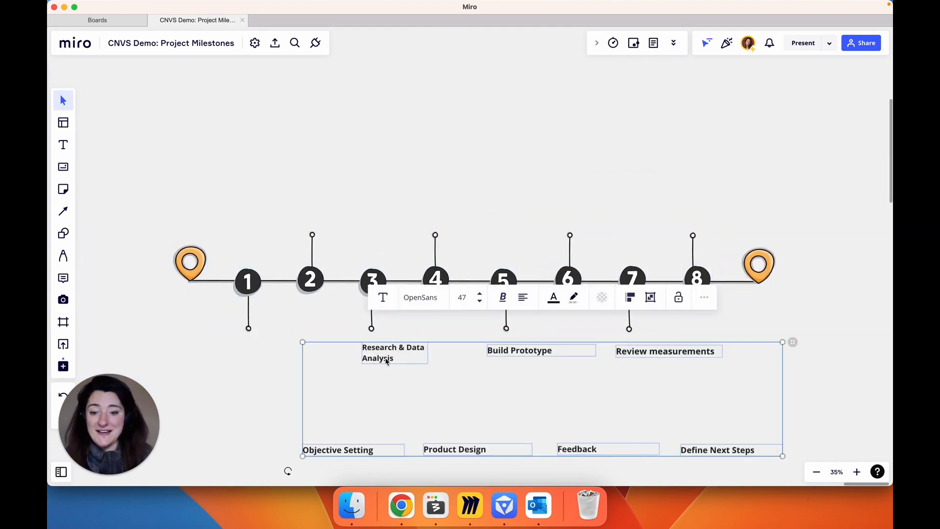
drag(387, 360, 347, 237)
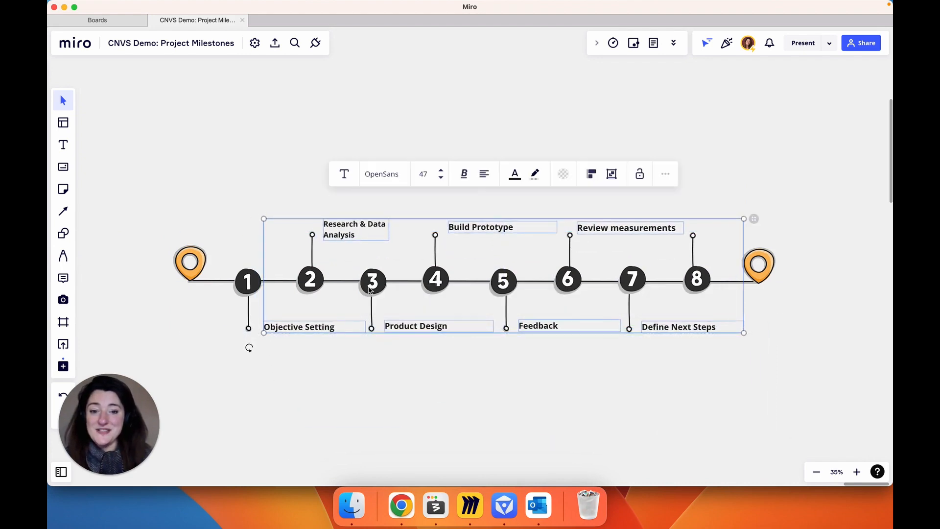
click(479, 425)
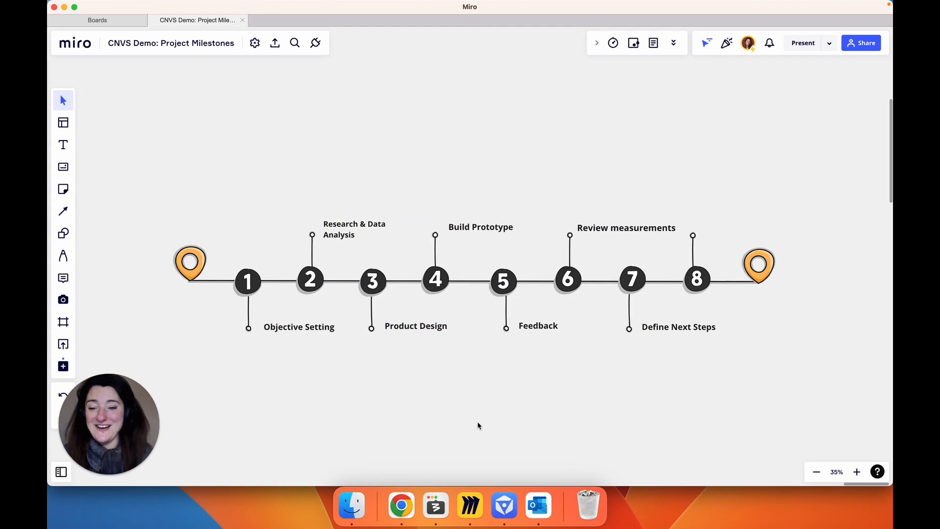
Step: Switch to Nucleo and search the CNVS ICONS set for "goal"
scroll(478, 426, left, 3)
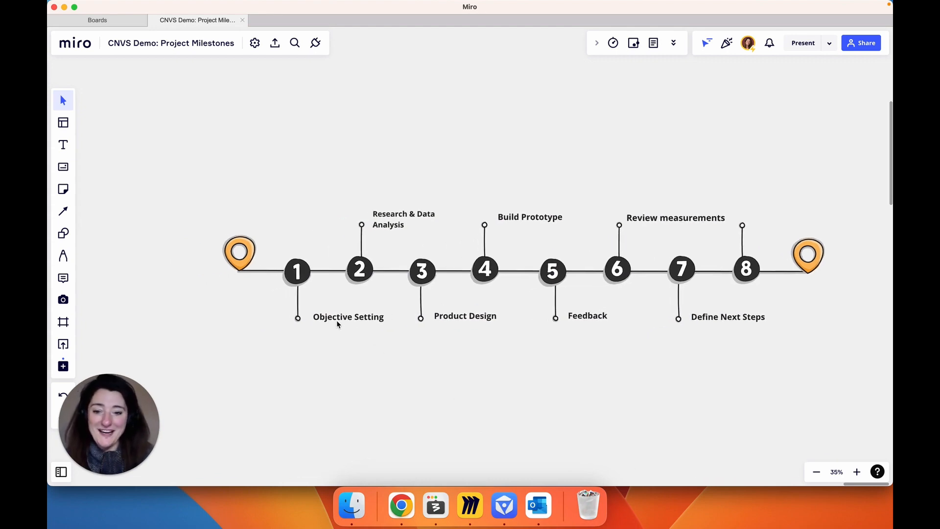
click(504, 506)
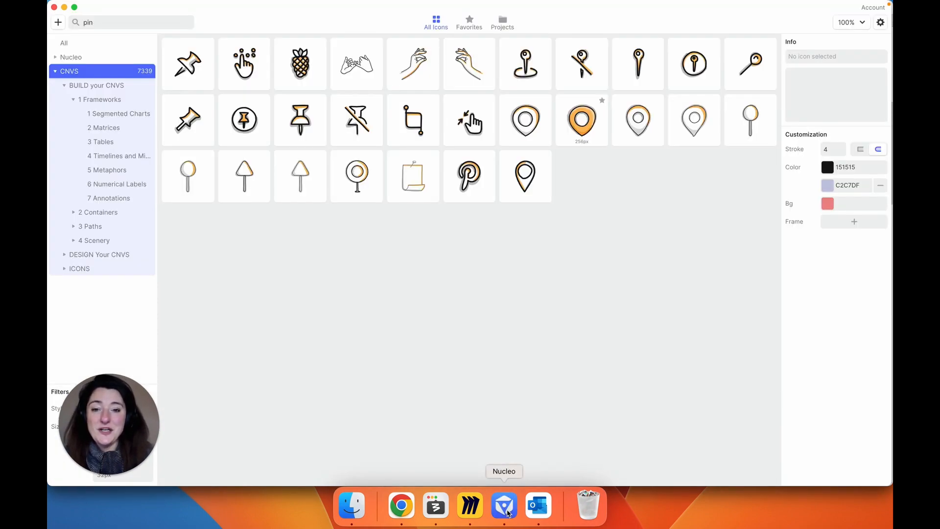
click(81, 270)
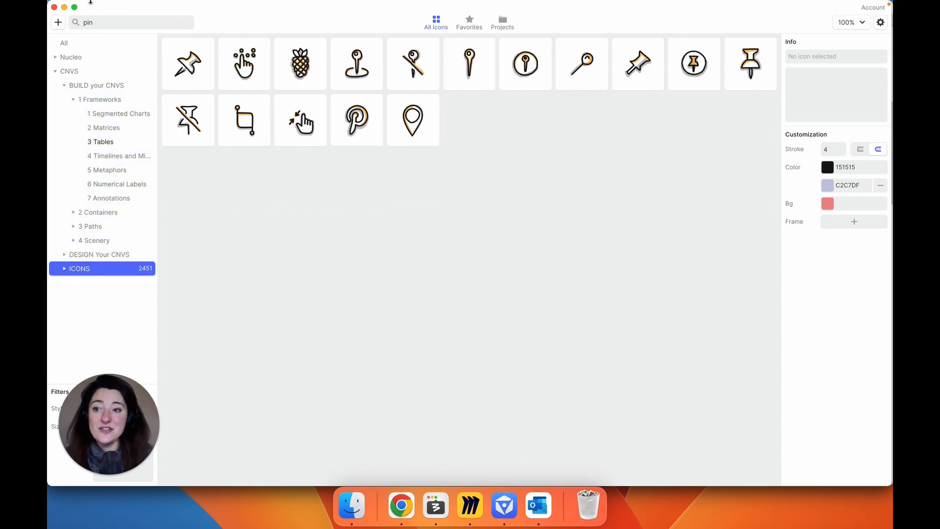
click(88, 22)
double_click(88, 22)
text(goal)
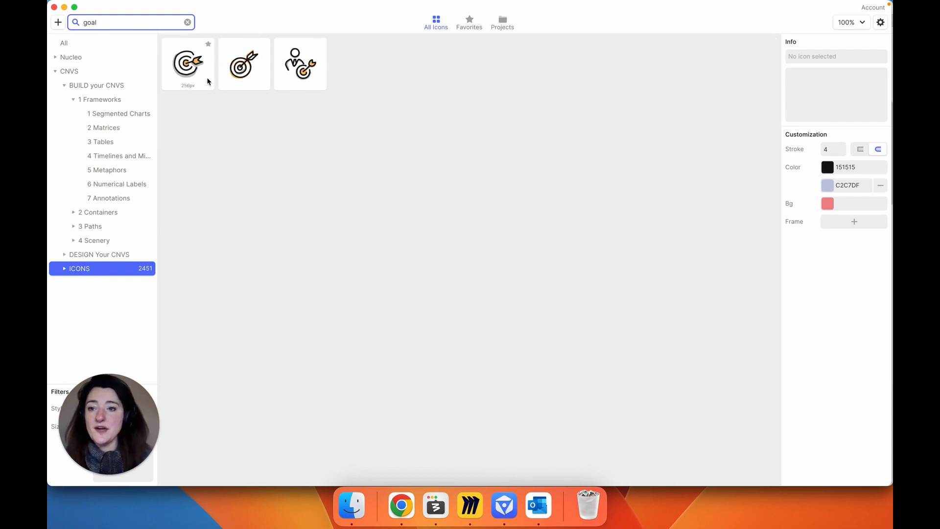
Step: Add the large target-with-arrow icon to the Miro board and center it on milestone 1's connector end beside Objective Setting
click(195, 66)
drag(192, 64, 306, 358)
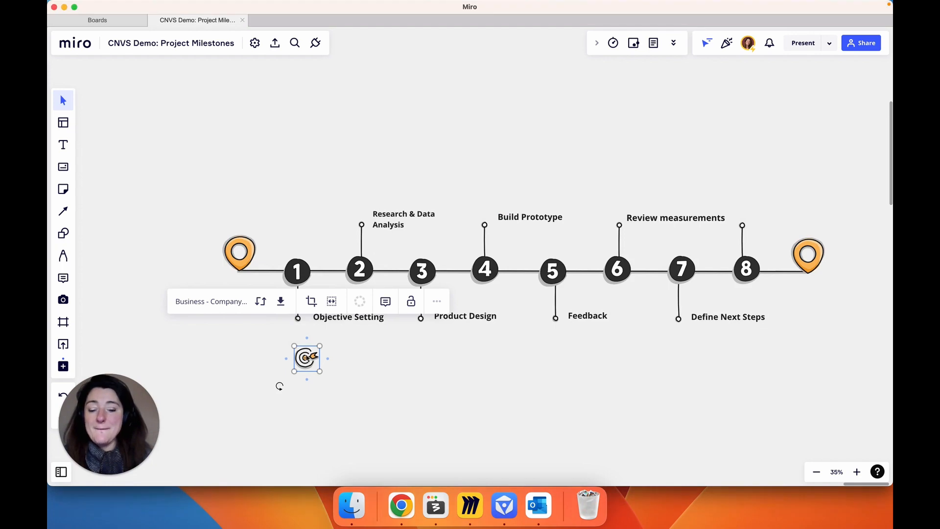
drag(305, 358, 299, 323)
click(346, 357)
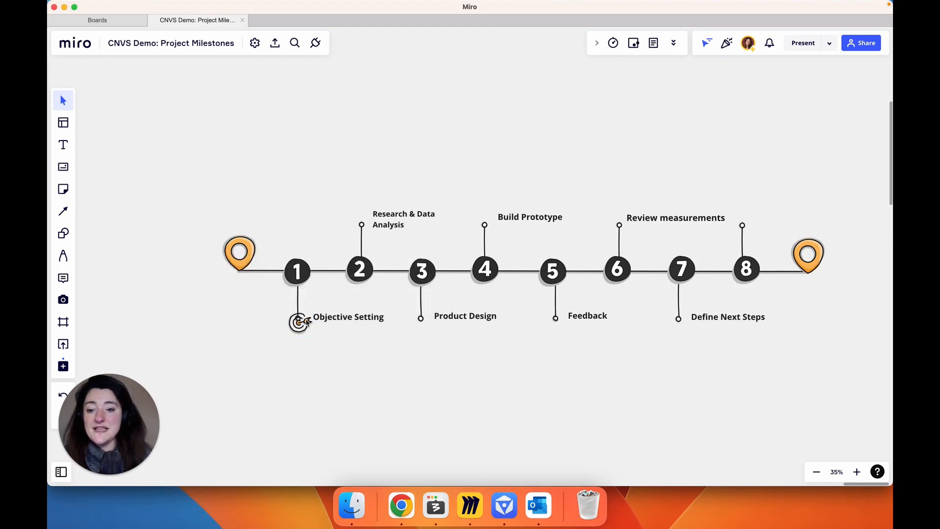
scroll(307, 320, up, 10)
scroll(307, 320, down, 2)
drag(273, 355, 269, 332)
scroll(329, 386, down, 8)
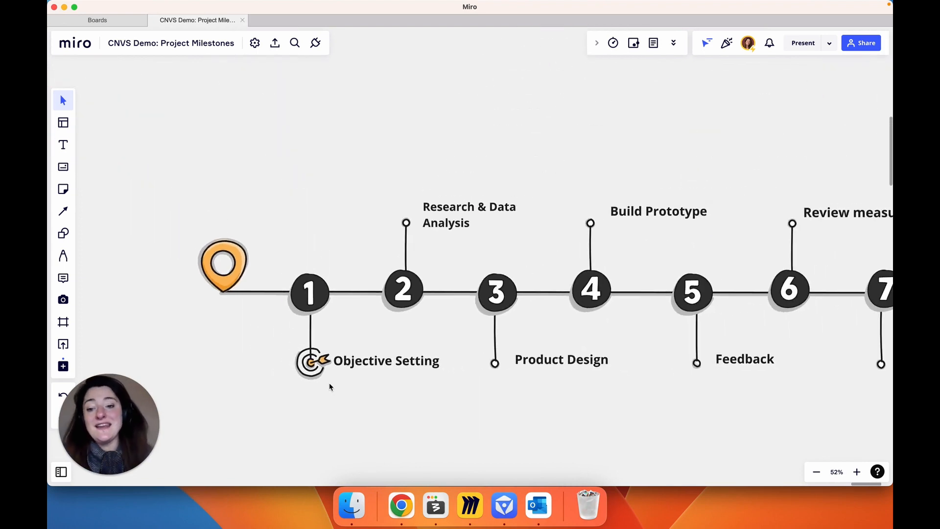
Step: Move the target icon below milestone 1 and draw a circle over the connector's end dot
drag(312, 361, 307, 416)
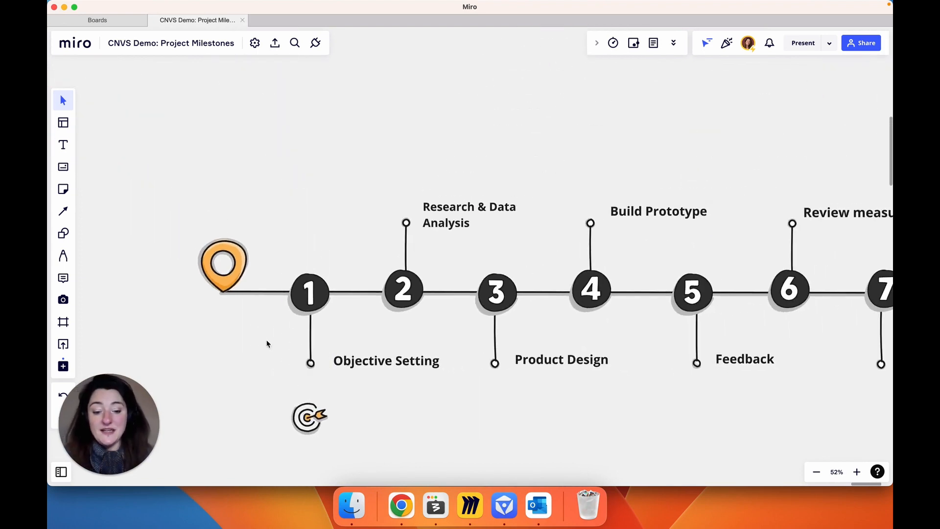
key(o)
mouse_move(294, 354)
mouse_down()
mouse_move(330, 382)
mouse_move(312, 366)
mouse_up()
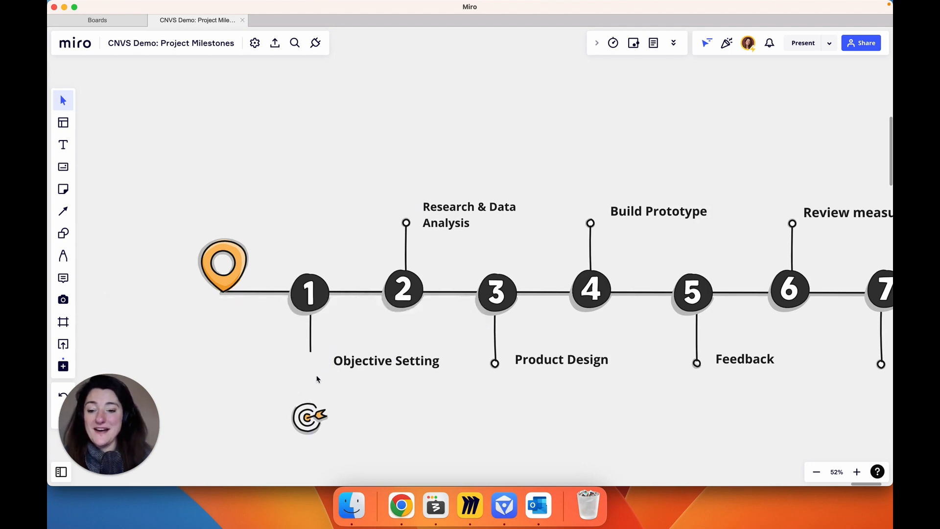
Step: Fill the circle covering milestone 1's connector end with white
click(317, 375)
click(298, 306)
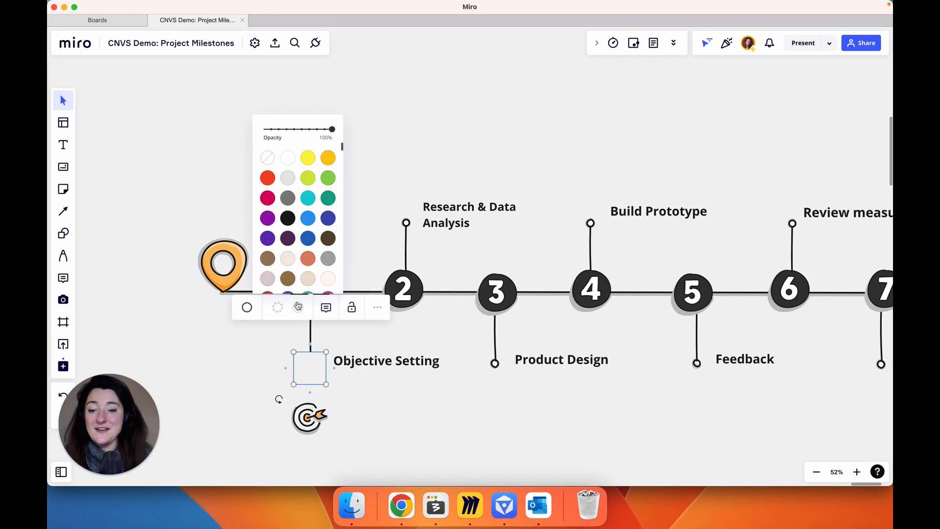
click(288, 157)
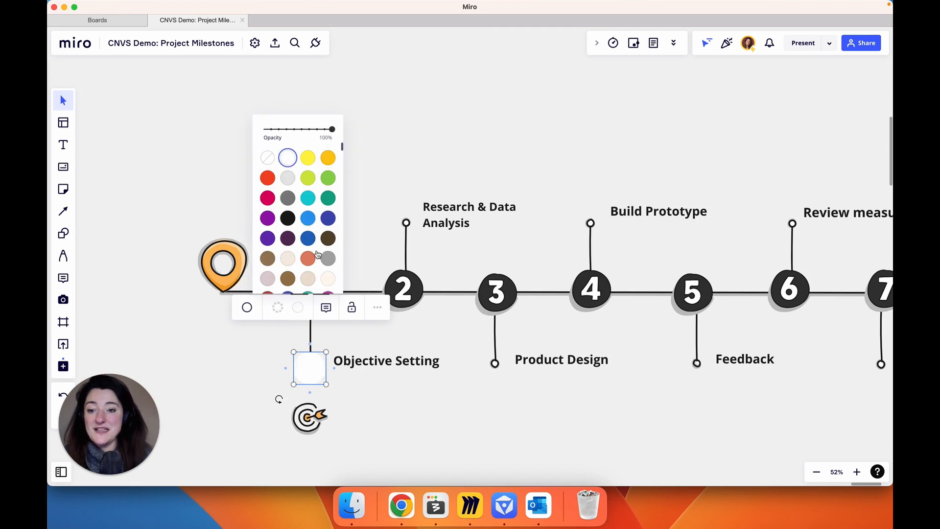
click(374, 410)
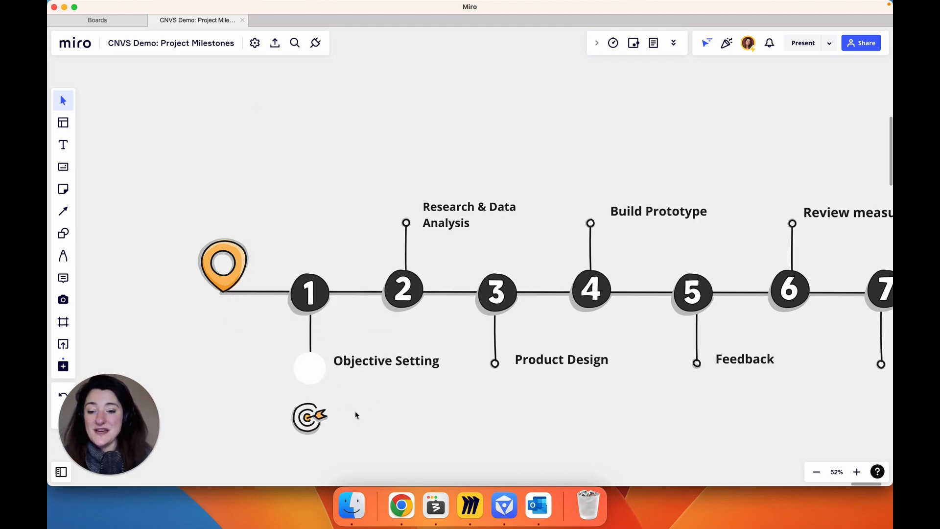
Step: Recolor the circle covering milestone 1's connector end with the light gray swatch that matches the board background
click(312, 375)
click(282, 310)
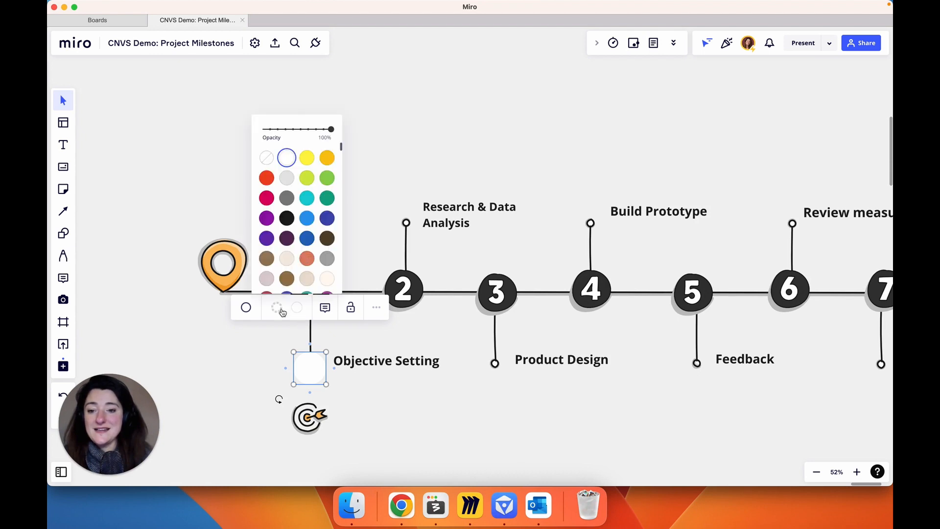
scroll(295, 238, down, 5)
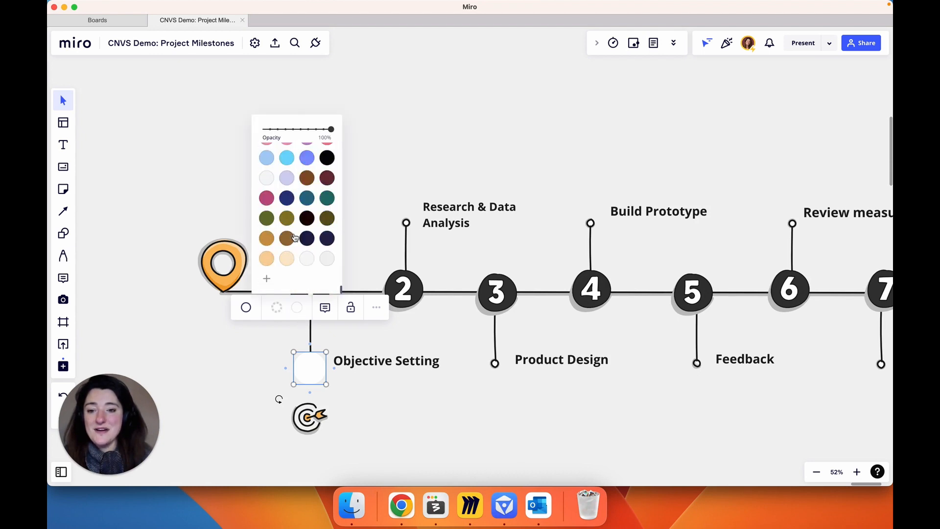
click(328, 260)
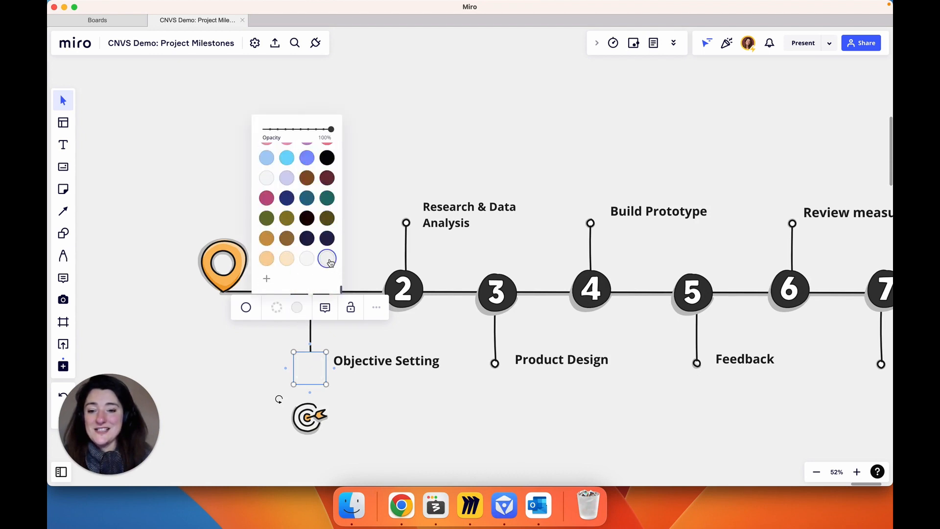
click(266, 278)
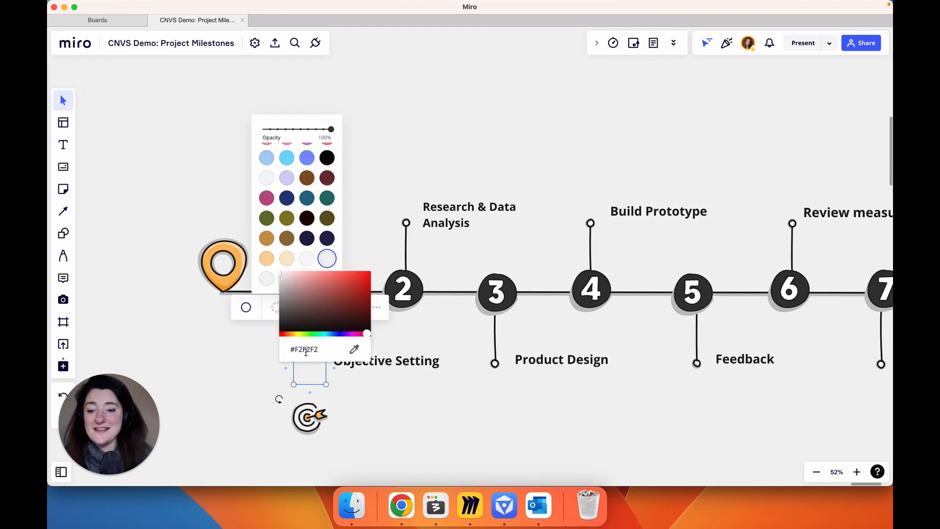
click(430, 446)
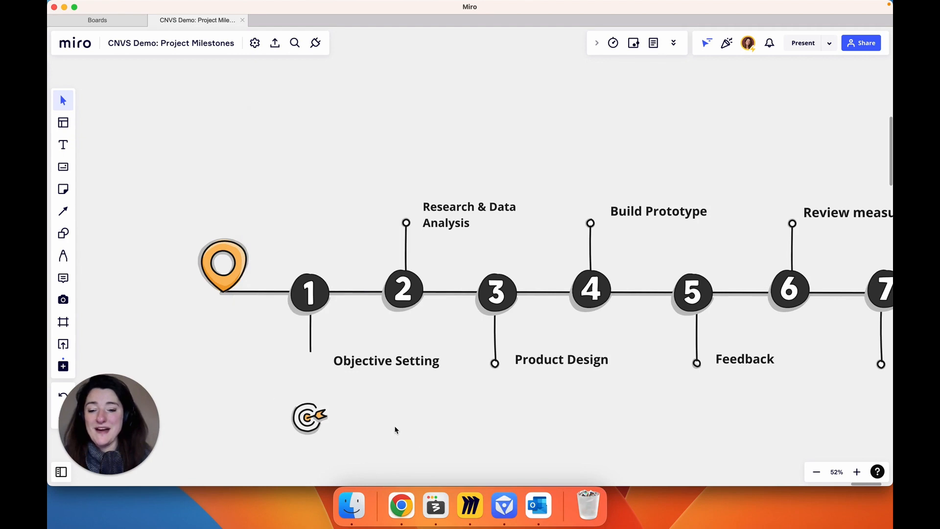
Step: Move the gray circle off milestone 1's connector dot and shift the Objective Setting label closer to the connector end
click(316, 368)
drag(312, 358, 392, 420)
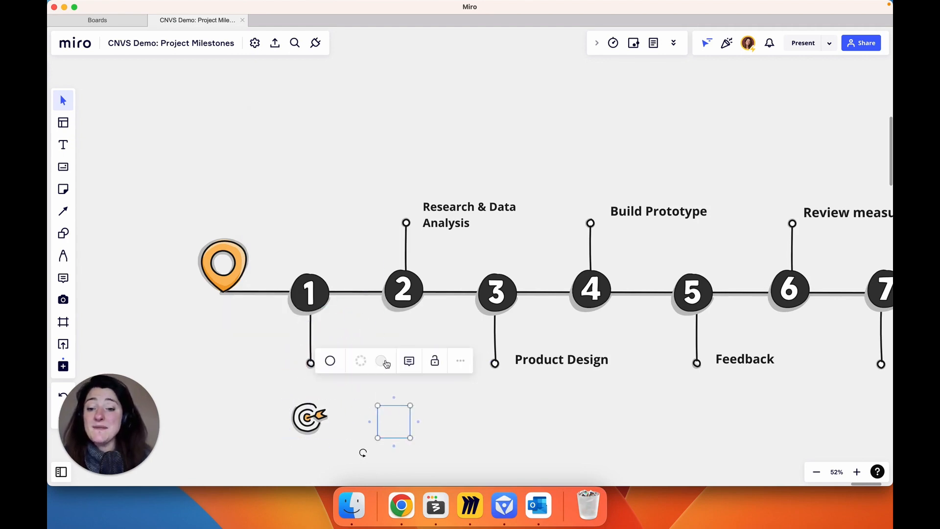
click(353, 403)
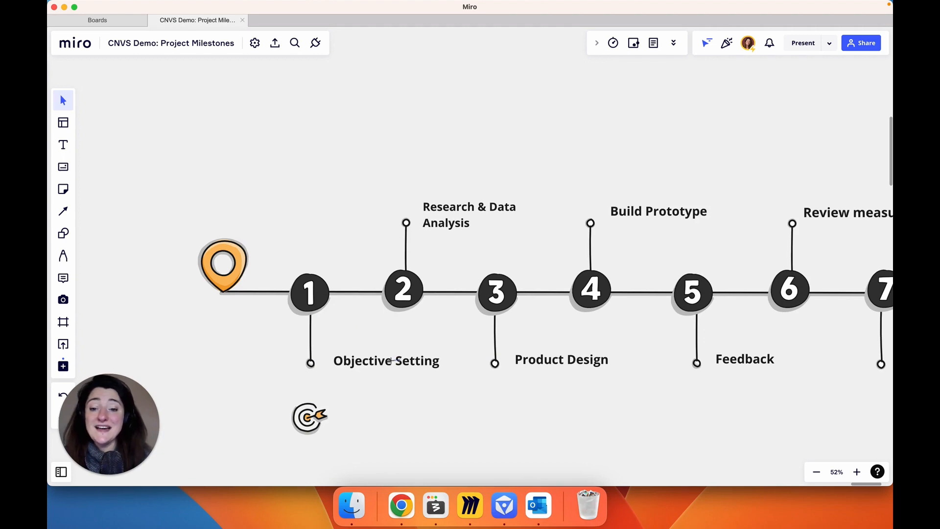
mouse_move(391, 364)
mouse_down()
mouse_move(370, 368)
mouse_move(381, 367)
mouse_up()
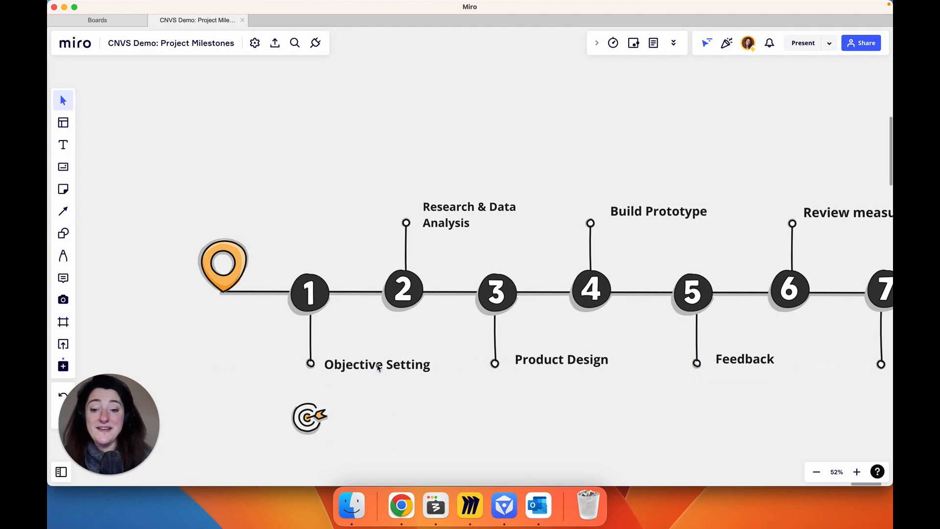
Step: Cover the end dot of milestone 1's connector with the background-colored circle again
scroll(497, 417, right, 5)
scroll(497, 418, down, 5)
scroll(496, 418, up, 3)
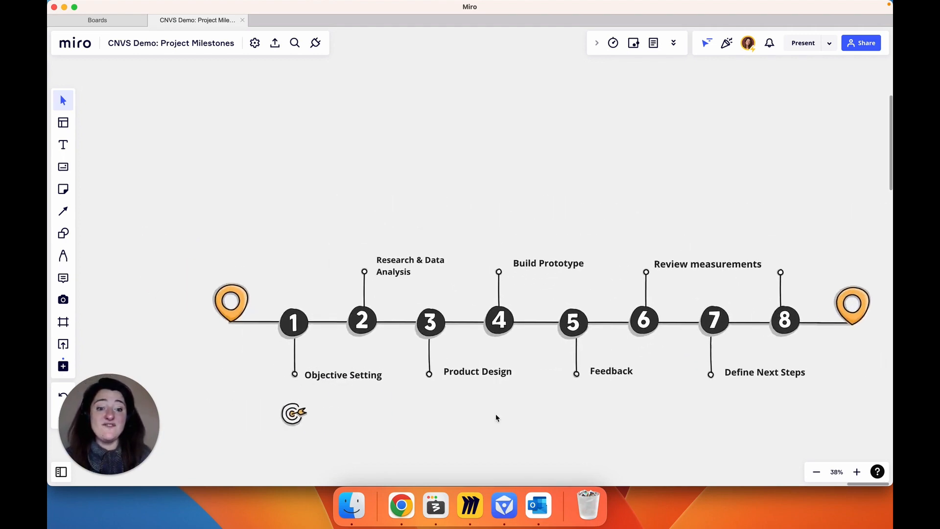
scroll(495, 417, right, 1)
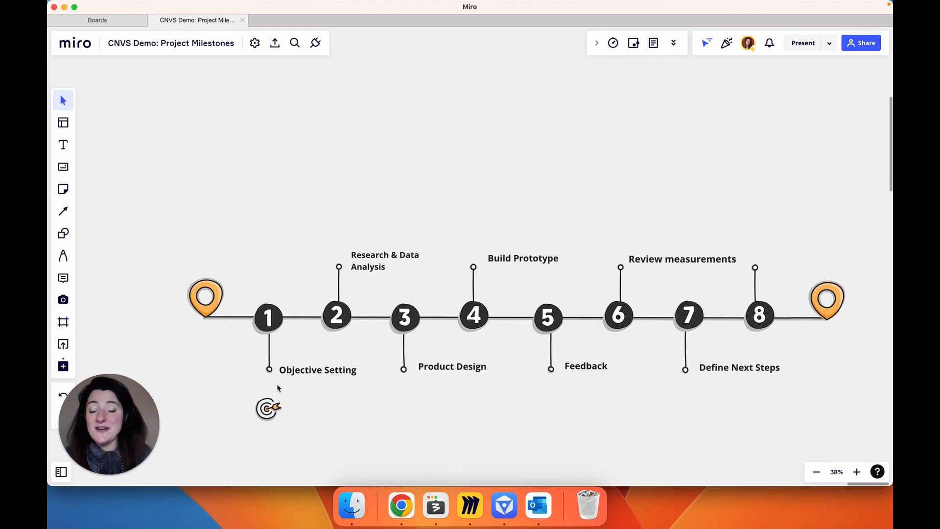
scroll(278, 387, up, 5)
mouse_move(316, 367)
mouse_down()
mouse_move(355, 366)
mouse_move(324, 372)
mouse_up()
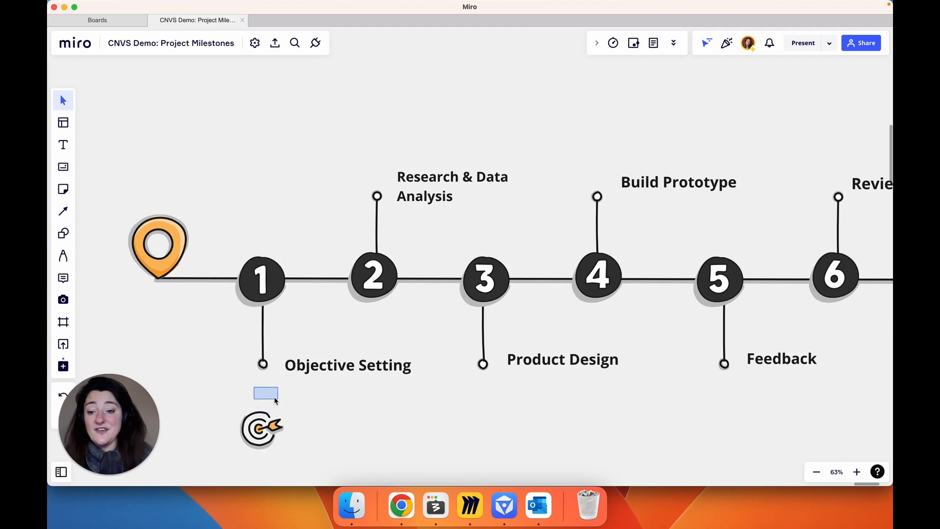
key(s)
drag(247, 354, 292, 397)
click(302, 398)
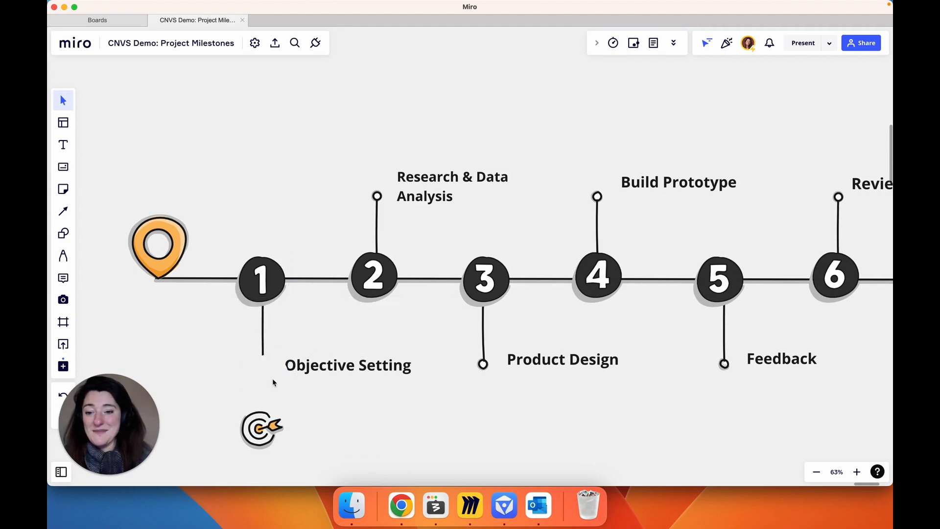
drag(273, 377, 349, 433)
Step: Bring the target icon to the front and move it onto the gray circle at milestone 1's connector end
click(261, 433)
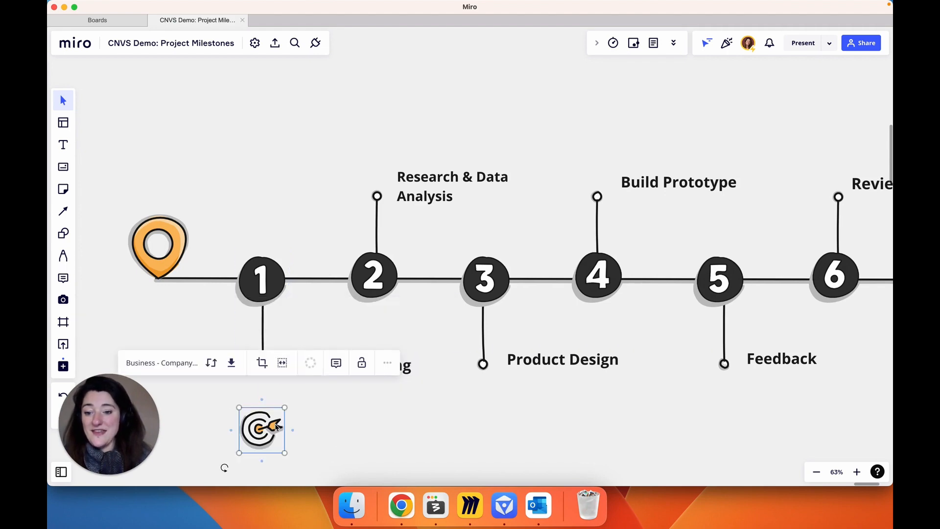
click(387, 363)
click(418, 208)
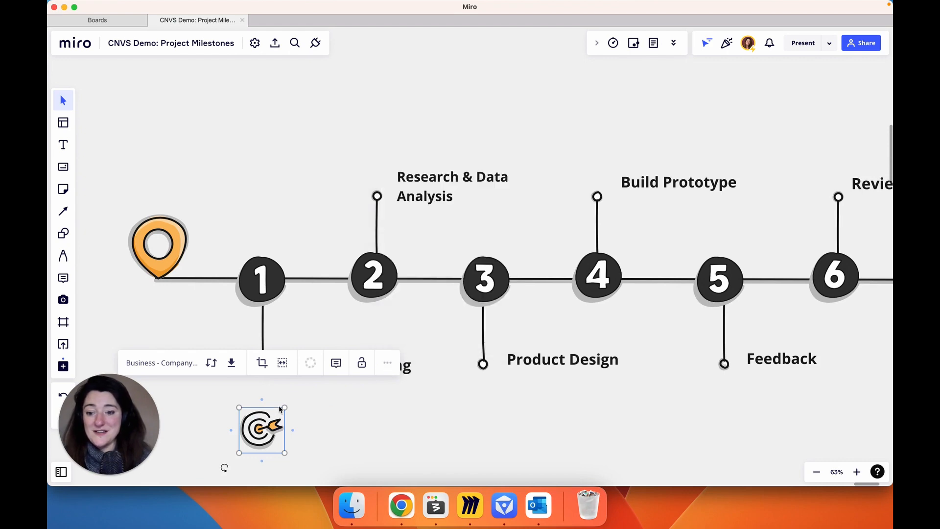
drag(260, 440, 263, 386)
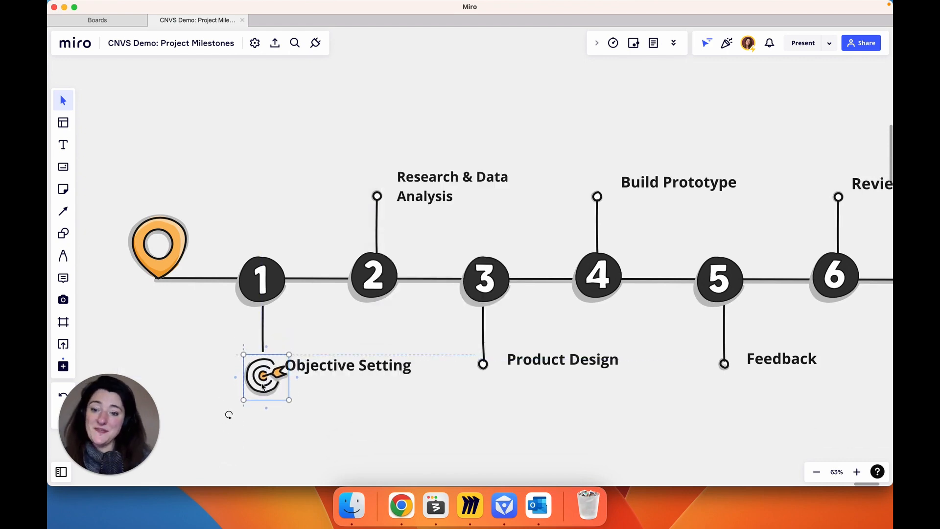
Step: Select the target icon together with its gray backing circle and nudge both up toward milestone 1's connector
drag(256, 433, 299, 385)
key(Up)
key(Up)
key(Up)
key(Up)
key(Up)
key(Up)
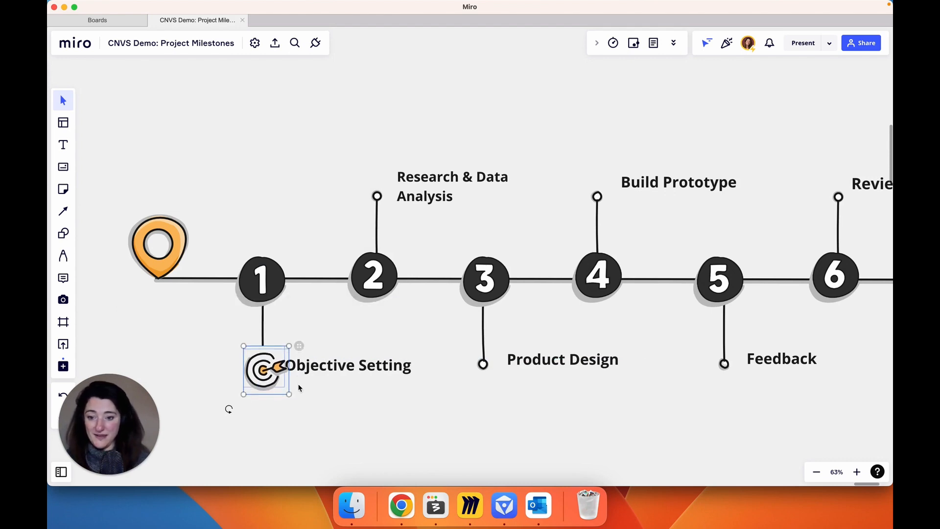